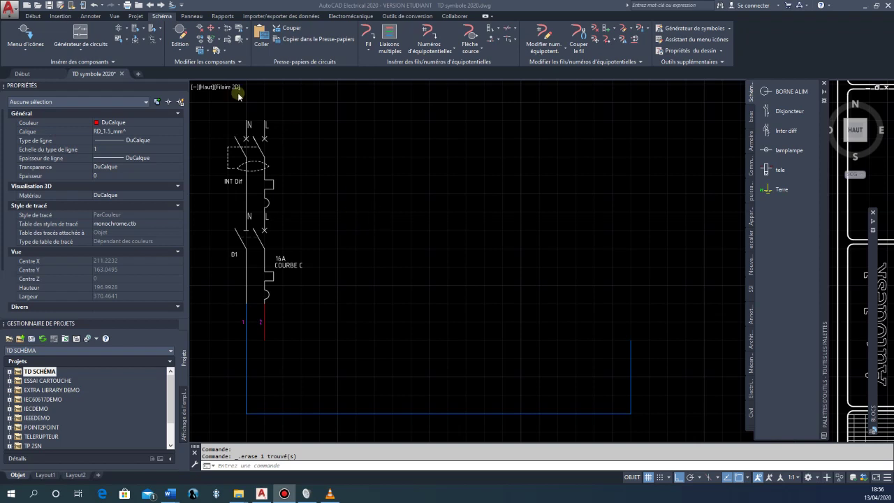
# With grid snap on, draw a radius-10 circle above the right end of the blue frame
pyautogui.click(33, 16)
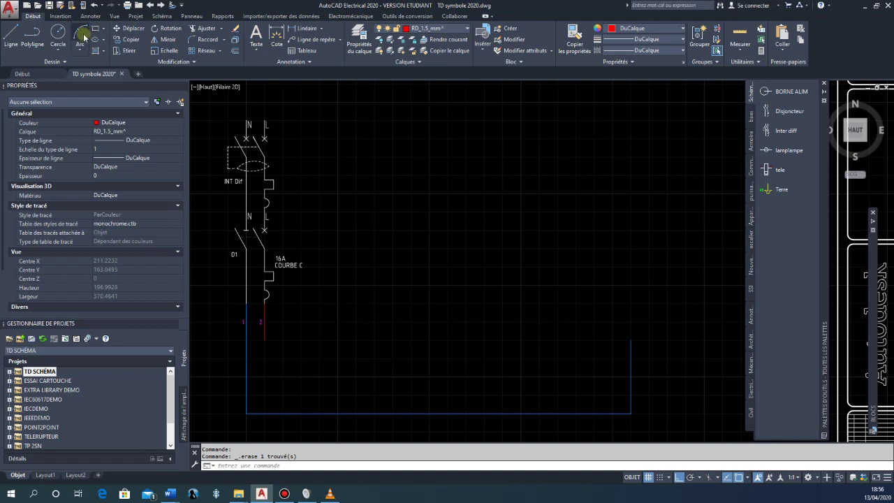
pyautogui.click(58, 33)
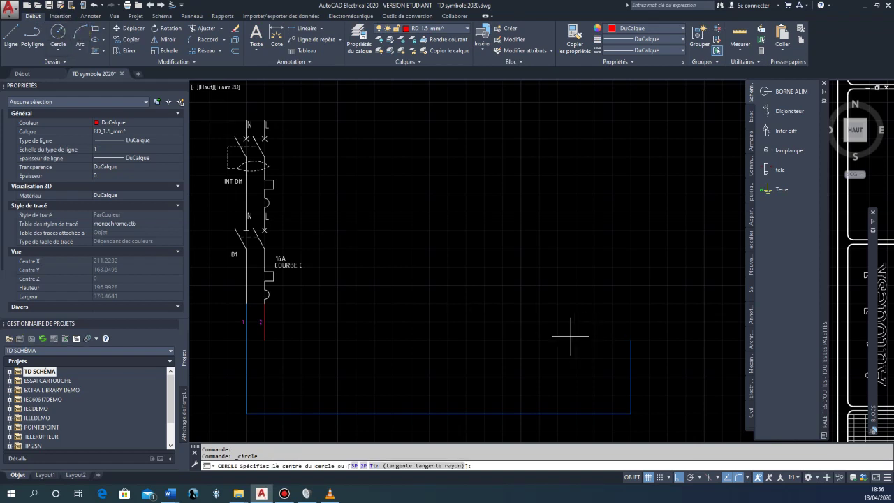
pyautogui.press('F9')
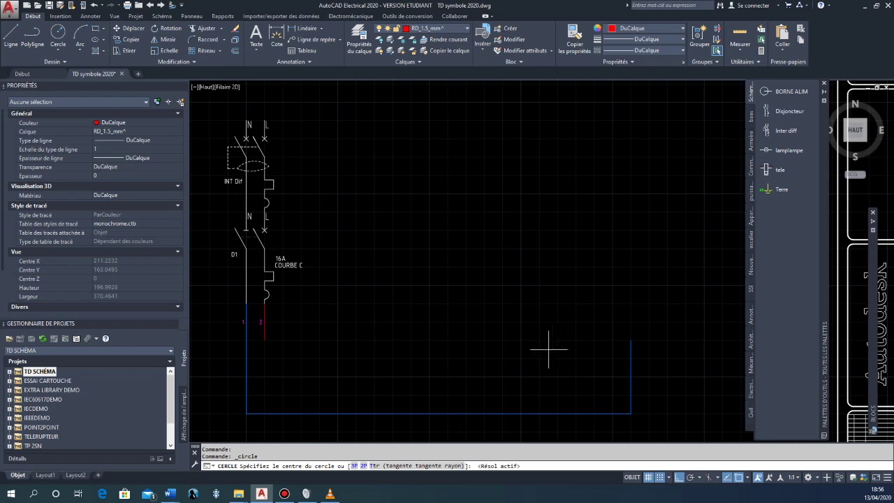
pyautogui.click(539, 341)
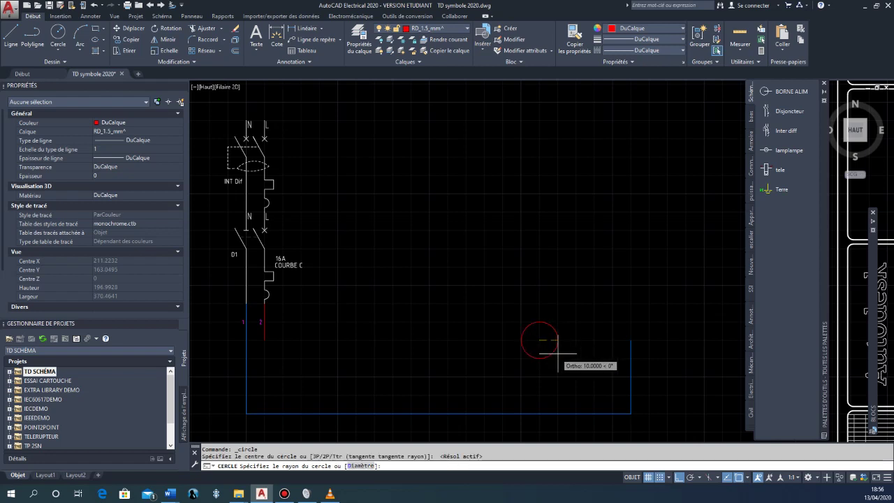
pyautogui.click(558, 353)
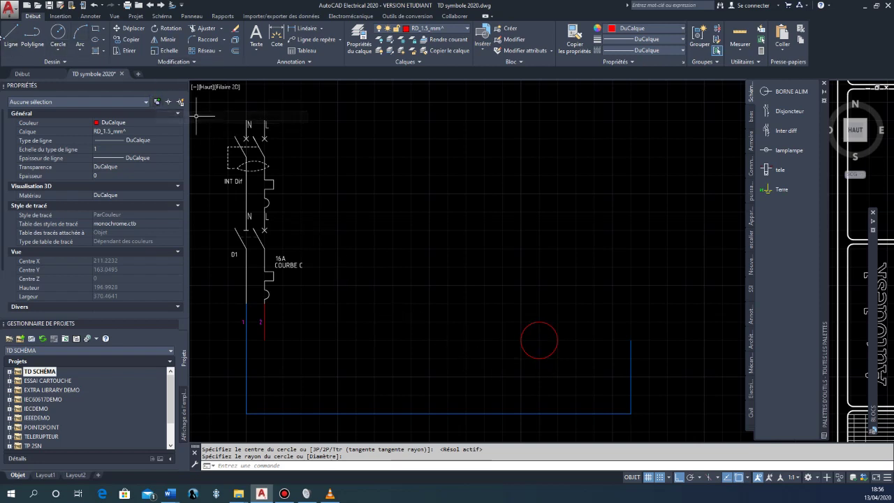
# With Ortho off, draw two crossing diagonal lines through the circle
pyautogui.click(10, 34)
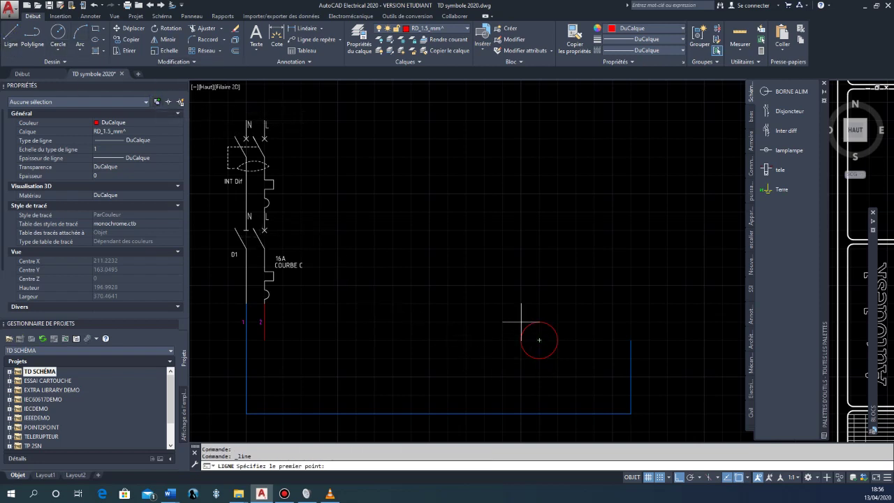
pyautogui.click(558, 341)
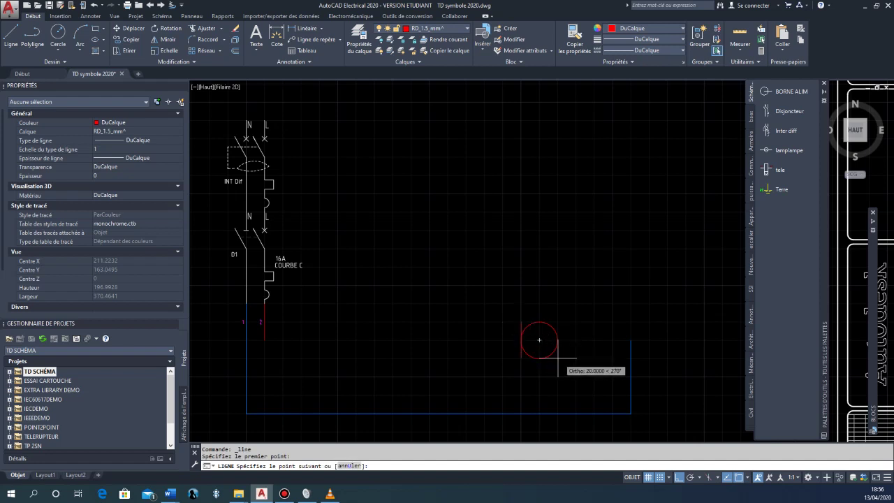
pyautogui.press('F8')
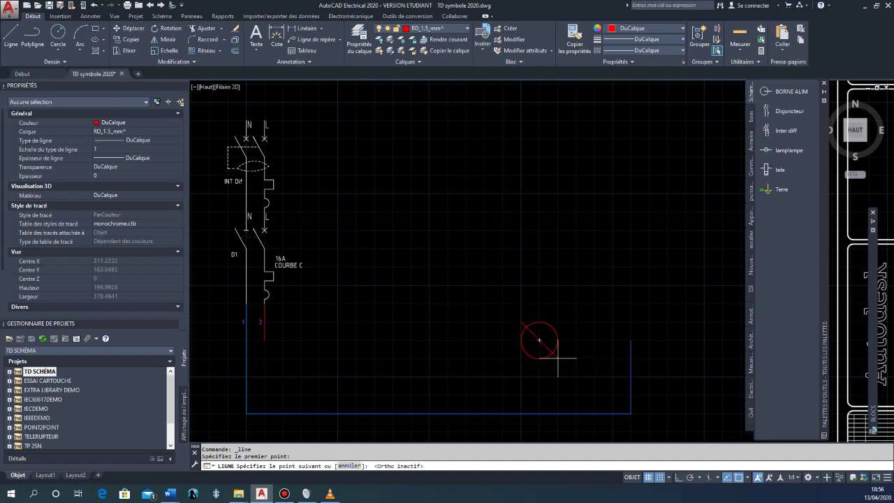
pyautogui.click(557, 358)
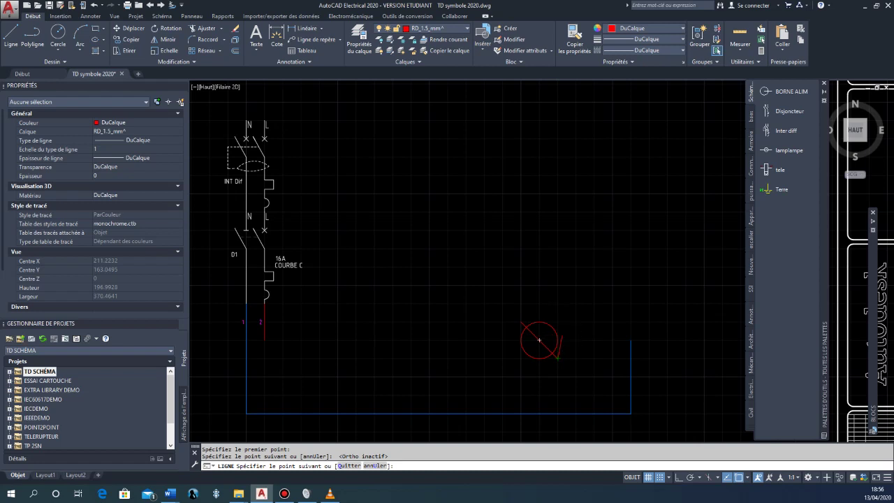
pyautogui.press('Return')
pyautogui.press('Return')
pyautogui.click(558, 323)
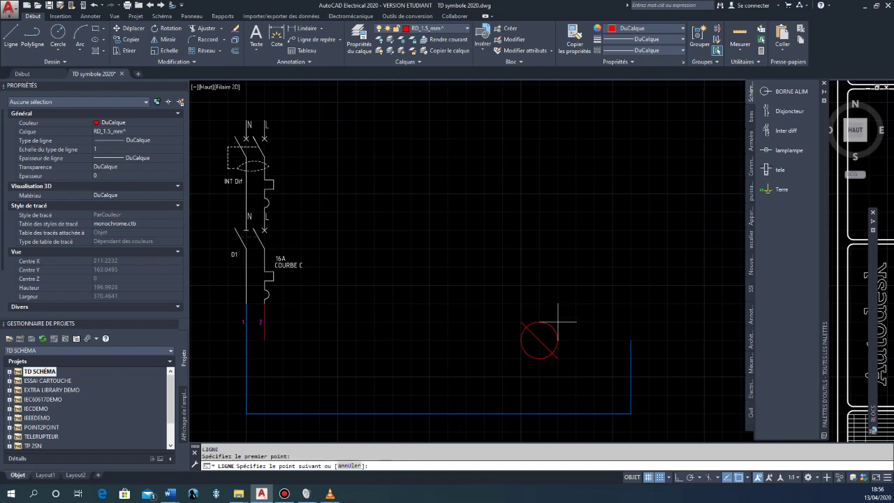
pyautogui.click(521, 357)
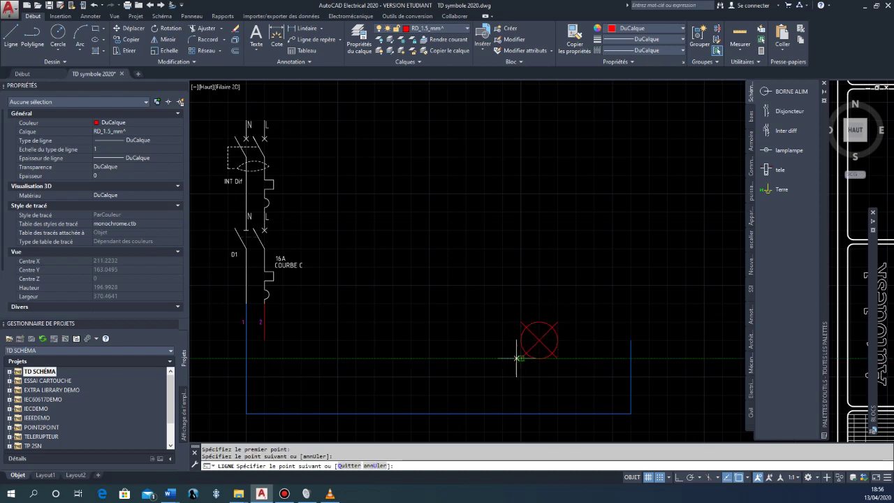
pyautogui.press('Escape')
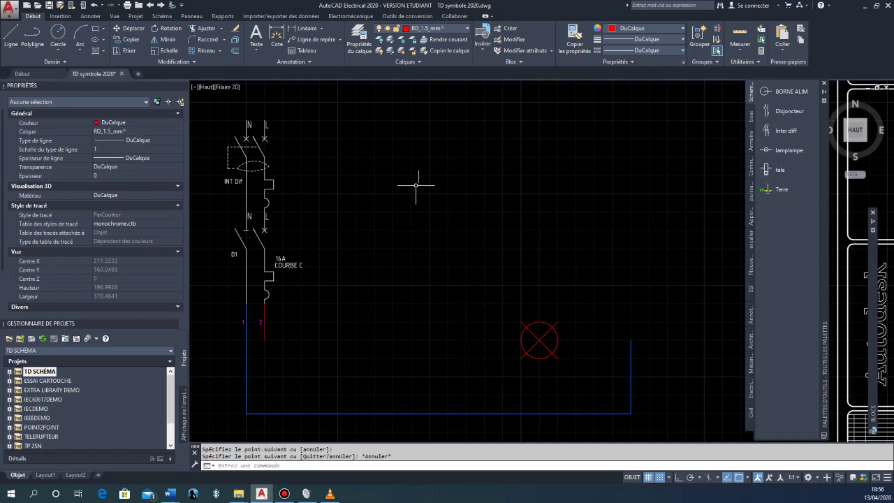
# Trim the diagonal ends that stick out past the circle's edge
pyautogui.click(202, 28)
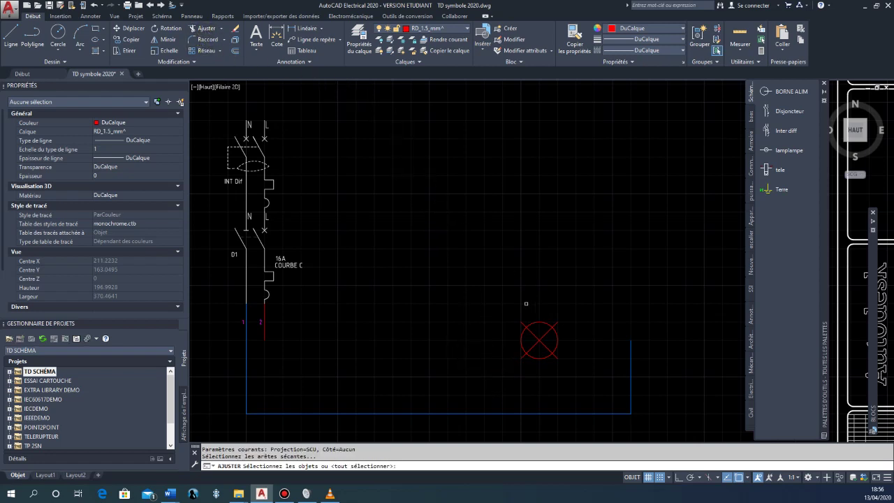
pyautogui.click(485, 300)
pyautogui.click(571, 387)
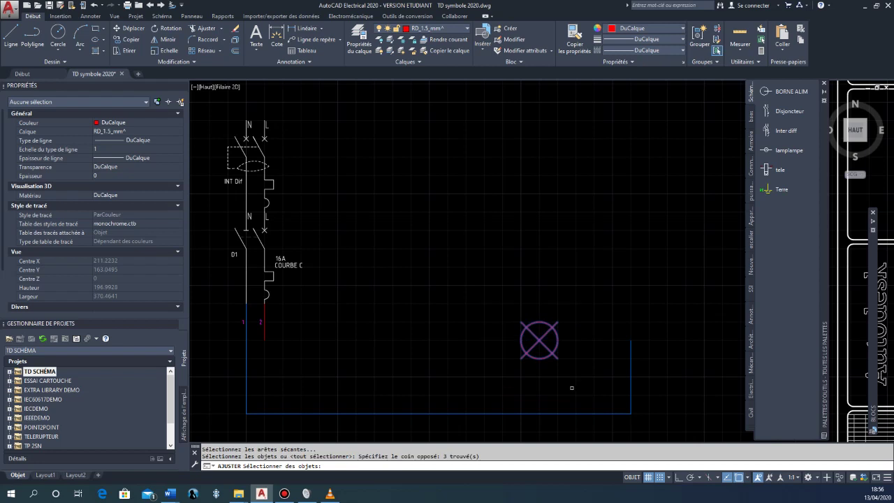
pyautogui.press('Return')
pyautogui.click(523, 322)
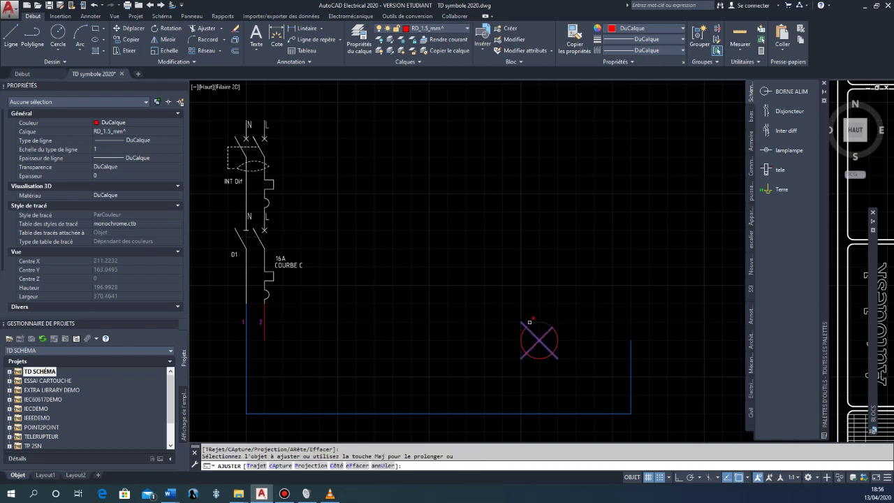
pyautogui.click(521, 323)
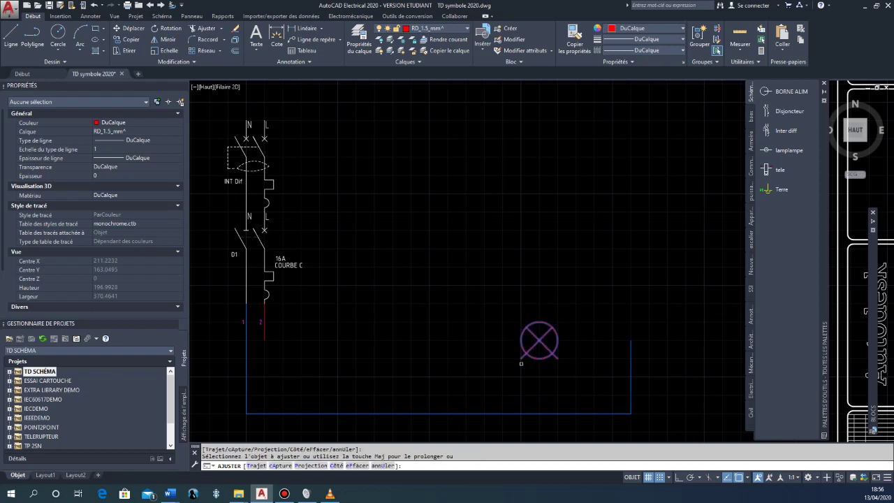
pyautogui.click(559, 358)
# Draw a short horizontal lead from the circle's left edge and another from its right edge
pyautogui.click(12, 34)
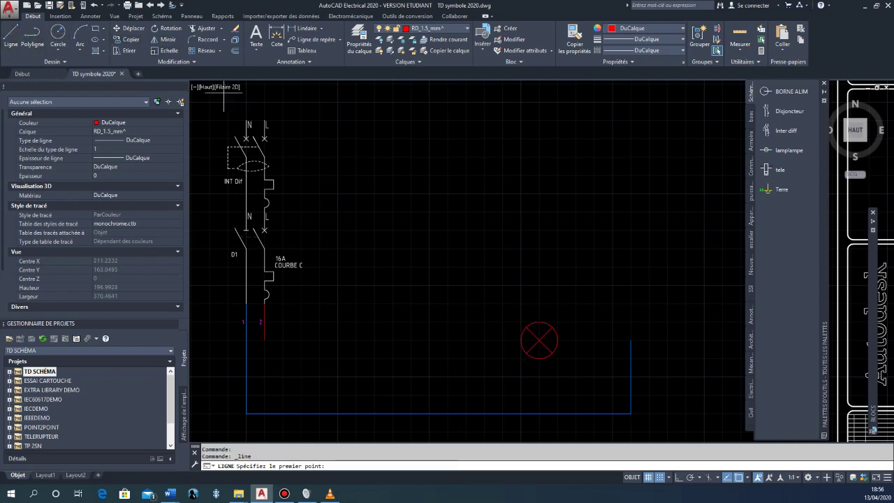
pyautogui.click(484, 341)
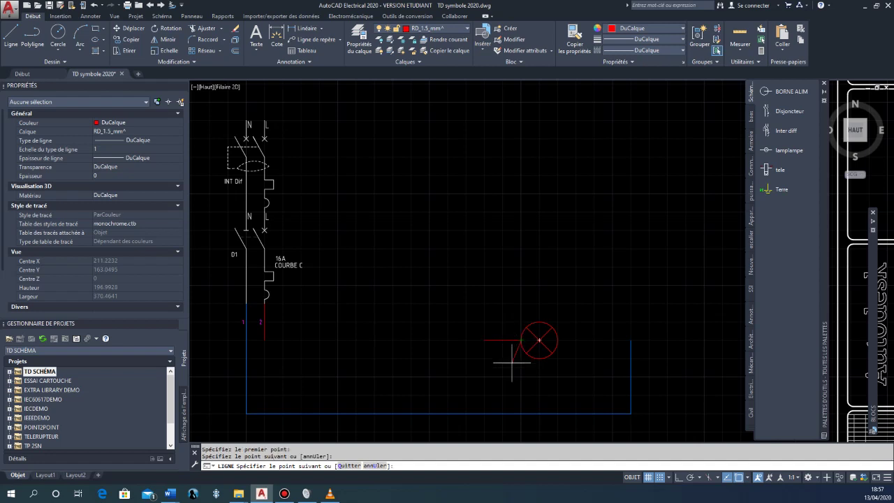
pyautogui.press('Escape')
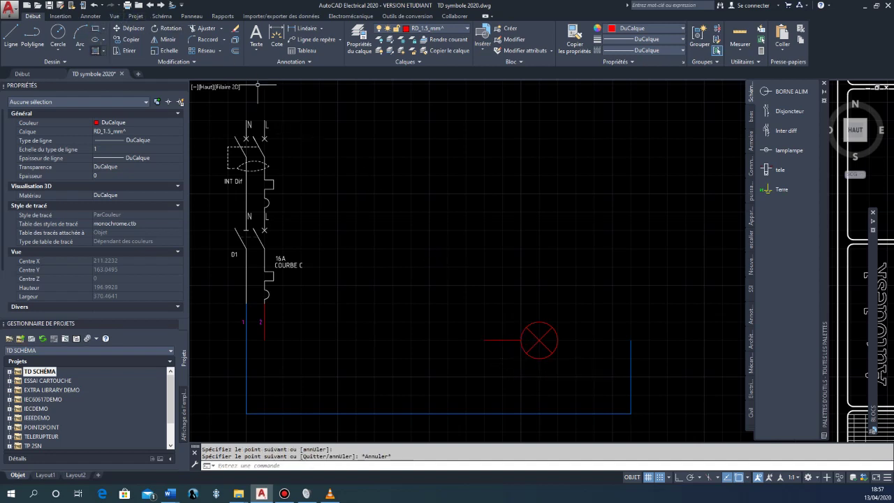
pyautogui.click(10, 35)
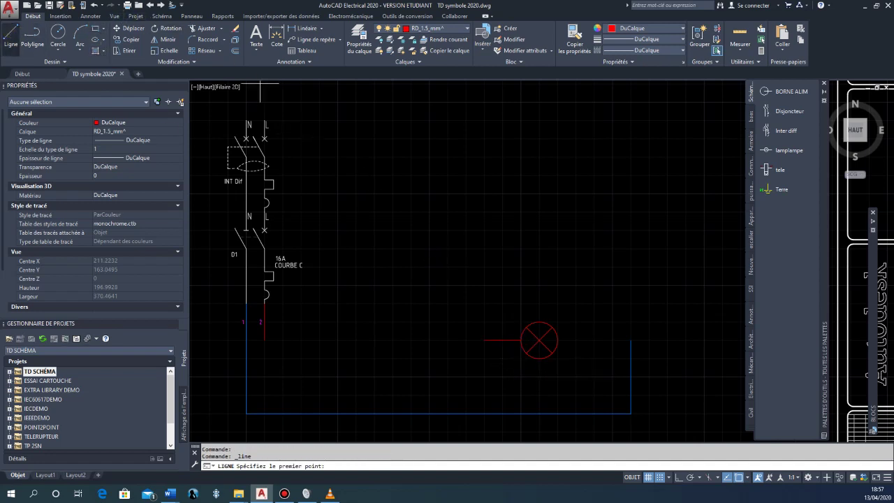
pyautogui.click(593, 340)
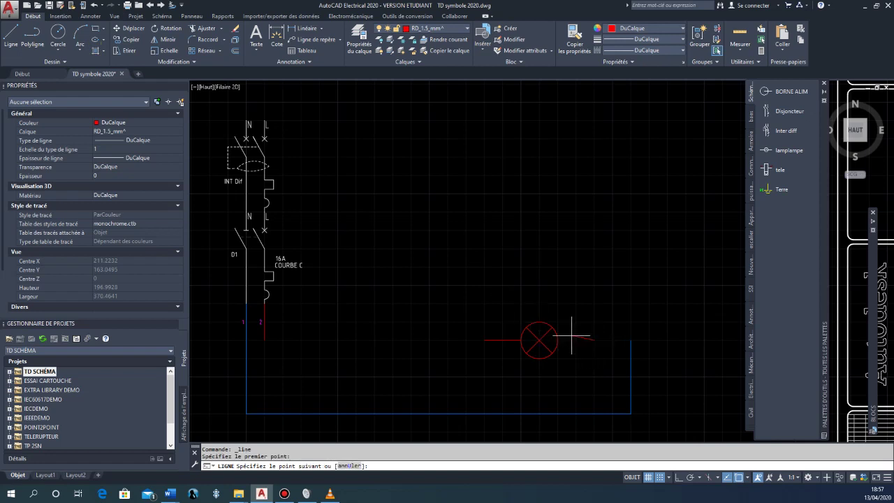
pyautogui.click(557, 340)
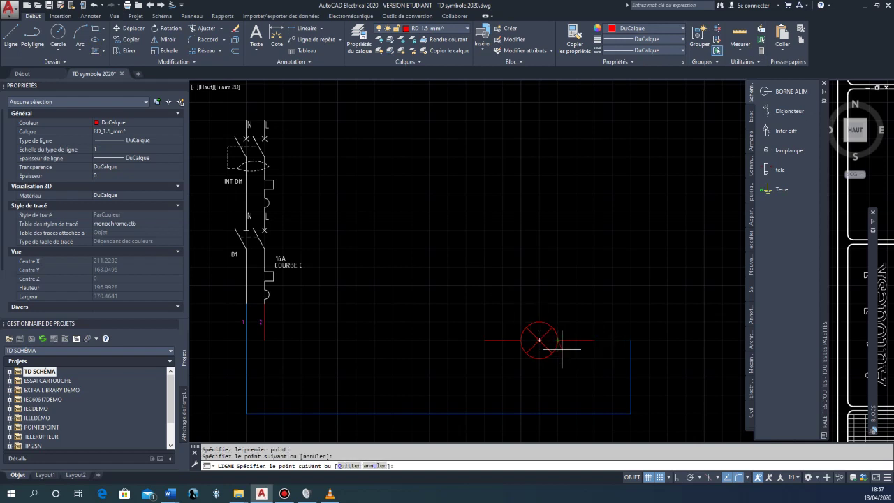
pyautogui.press('Escape')
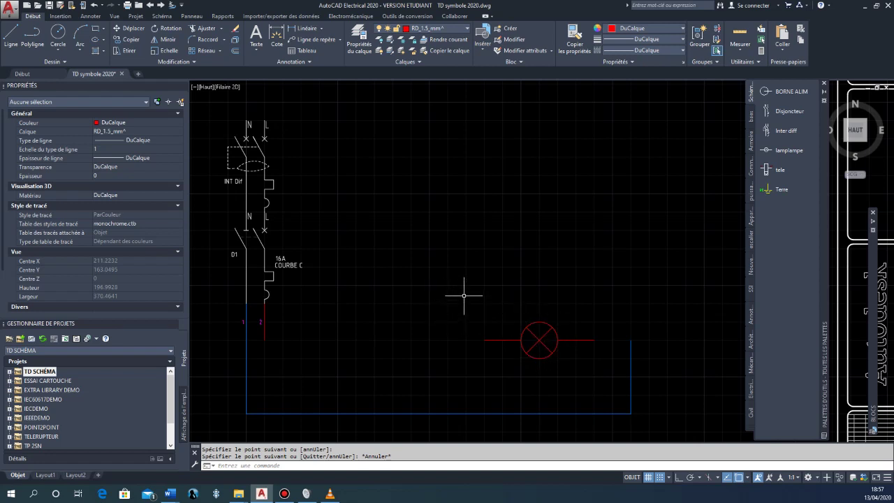
# Move the circle, diagonals and both leads from layer RD_1_5_mm² to layer SIMB
pyautogui.click(463, 295)
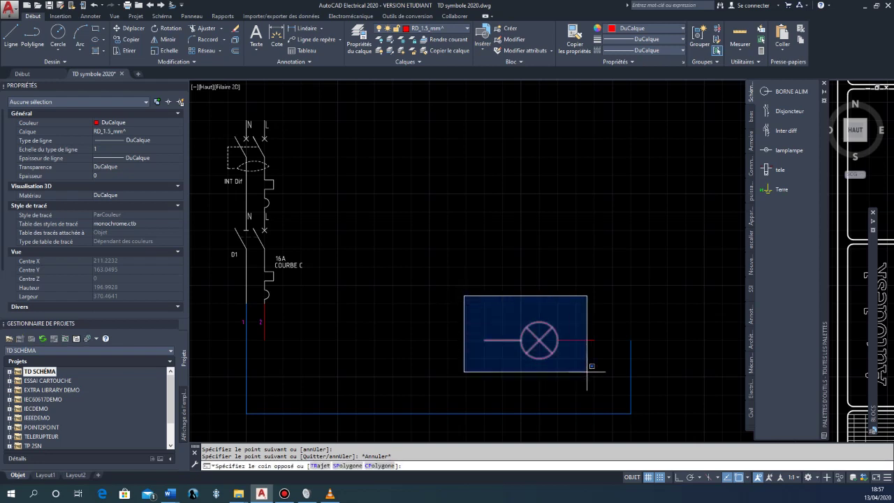
pyautogui.click(619, 365)
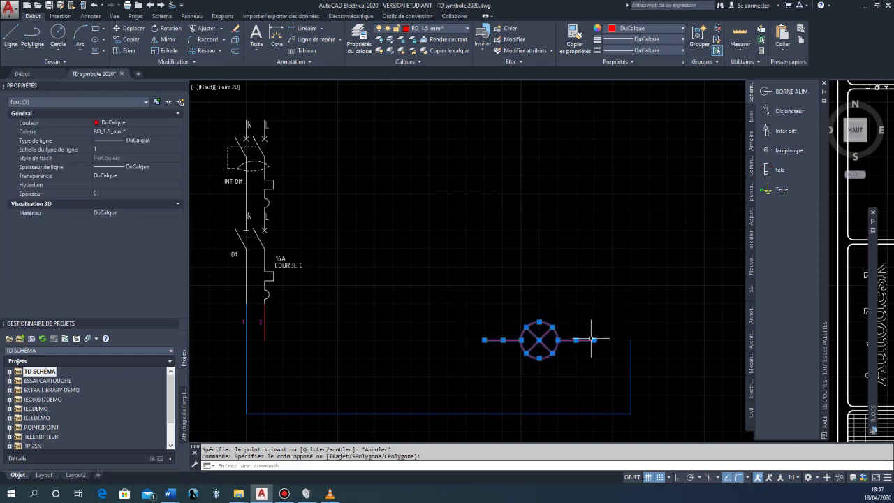
pyautogui.click(434, 31)
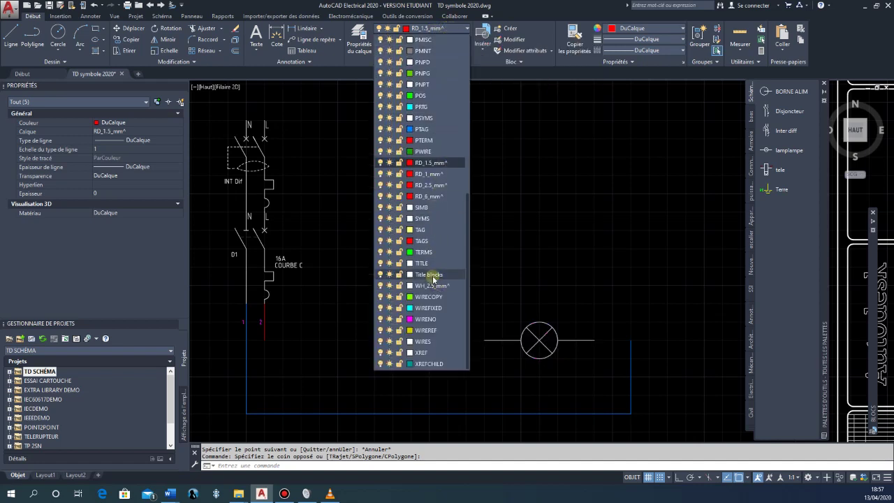
pyautogui.click(419, 208)
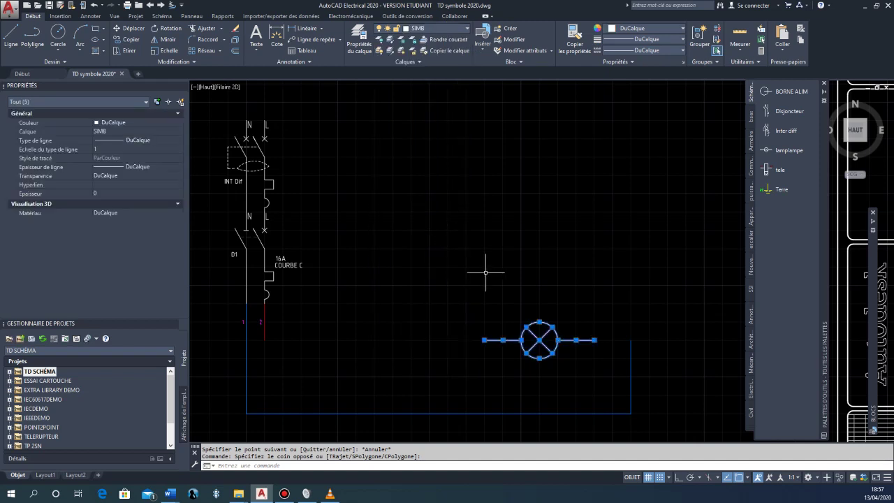
pyautogui.click(165, 17)
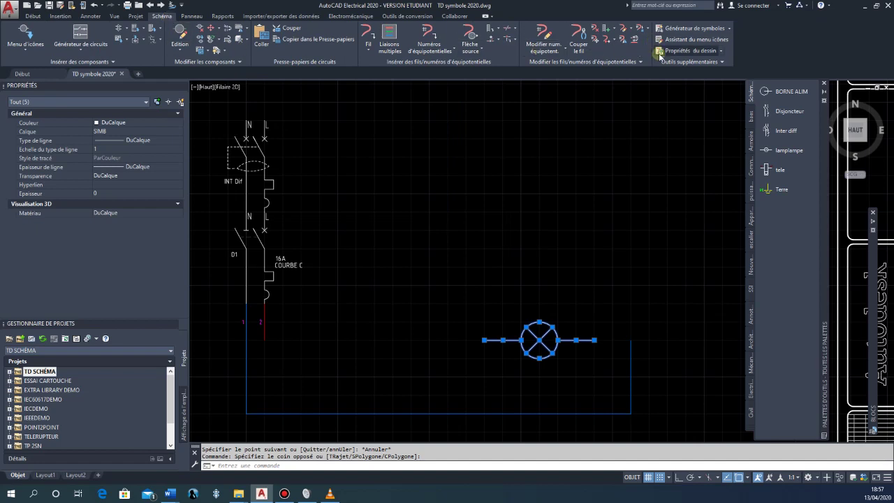
# Load the lamp's five objects into the Symbol Builder as a generic horizontal parent symbol
pyautogui.click(683, 29)
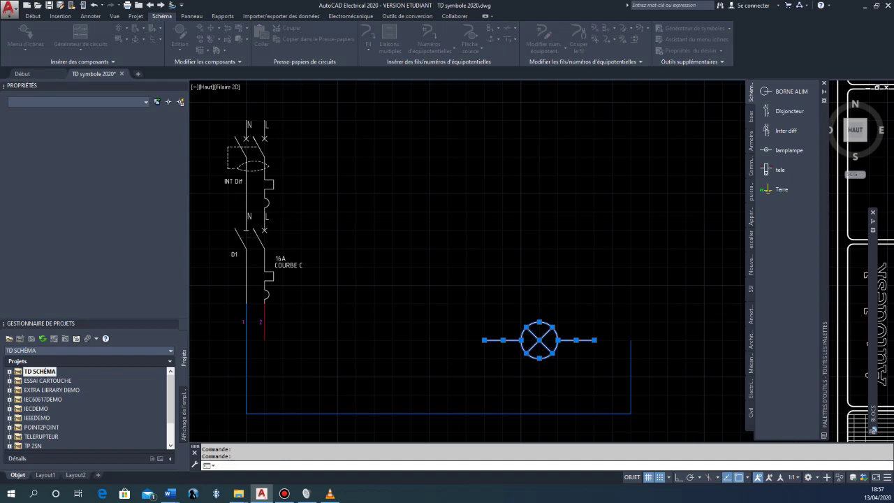
pyautogui.moveTo(412, 140); pyautogui.dragTo(356, 44)
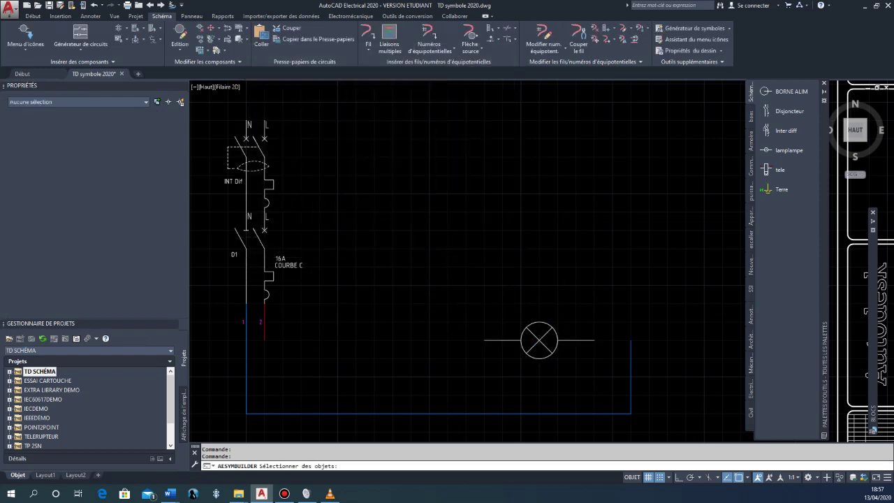
pyautogui.click(414, 251)
pyautogui.click(461, 288)
pyautogui.click(603, 369)
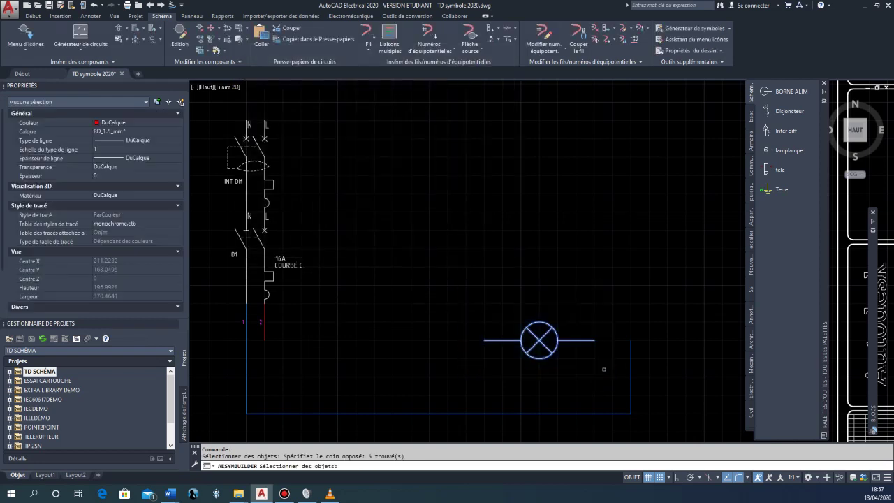
pyautogui.press('Return')
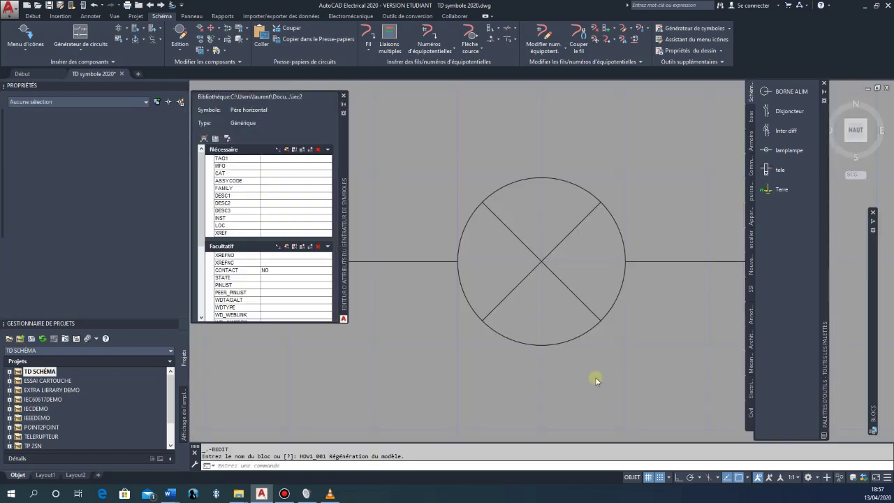
pyautogui.moveTo(595, 378); pyautogui.dragTo(579, 302, button='middle')
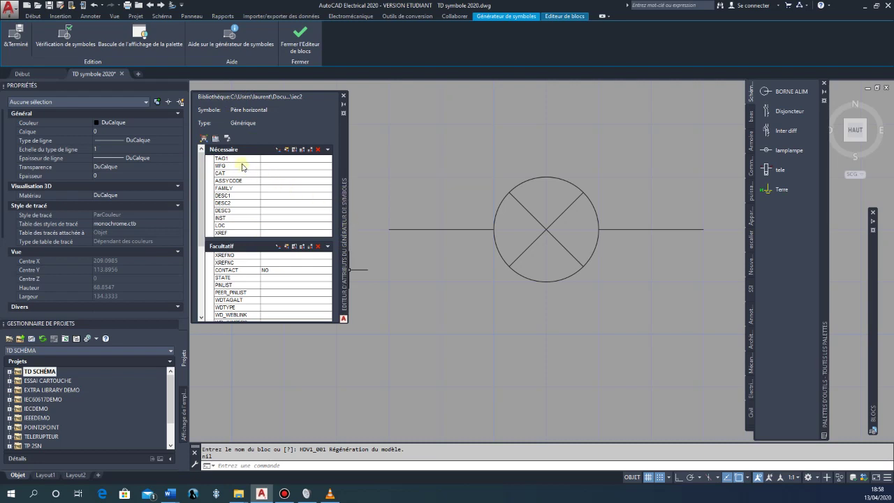
pyautogui.click(232, 159)
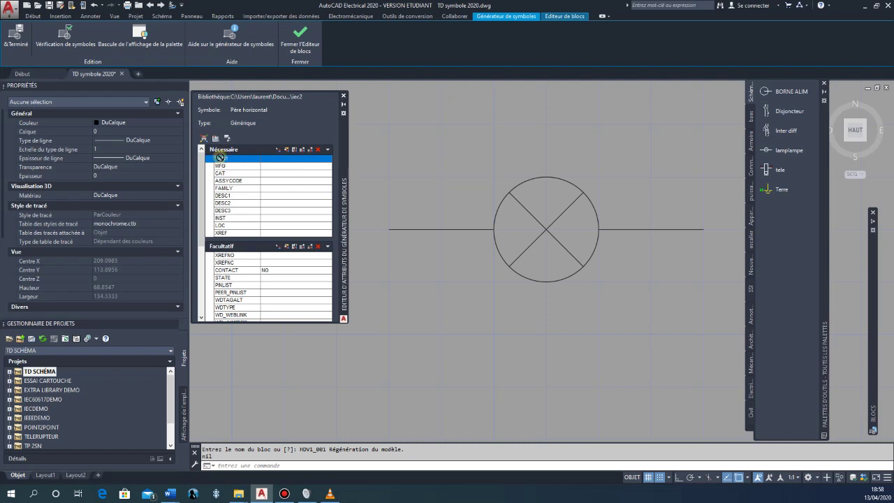
# Place TAG1 above the circle, with DESC1 and DESC2 stacked beneath it
pyautogui.click(537, 151)
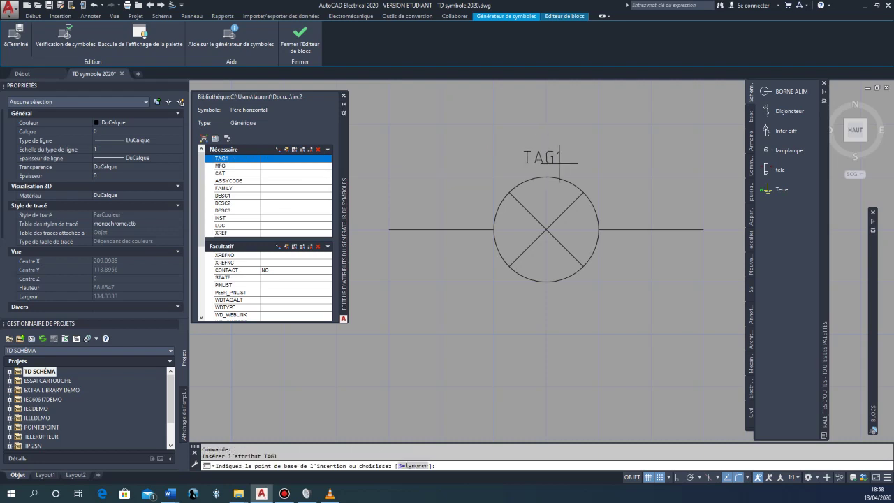
pyautogui.click(559, 162)
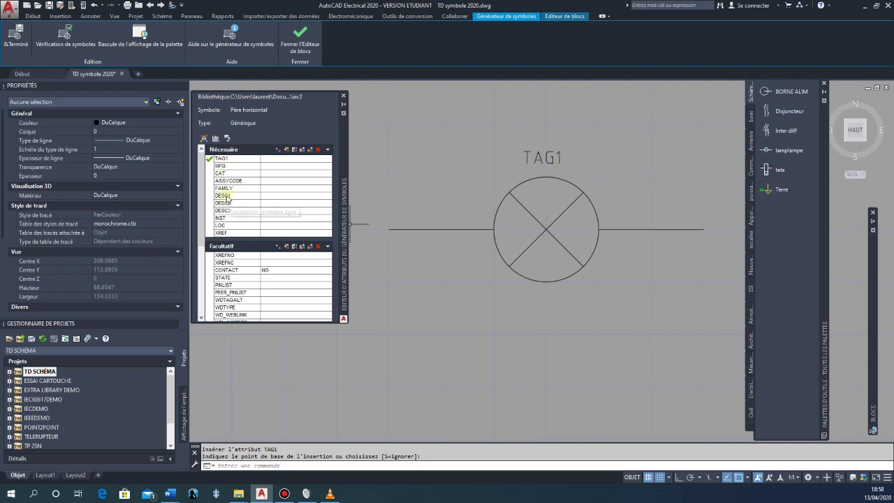
pyautogui.click(226, 196)
pyautogui.moveTo(223, 199); pyautogui.dragTo(298, 211)
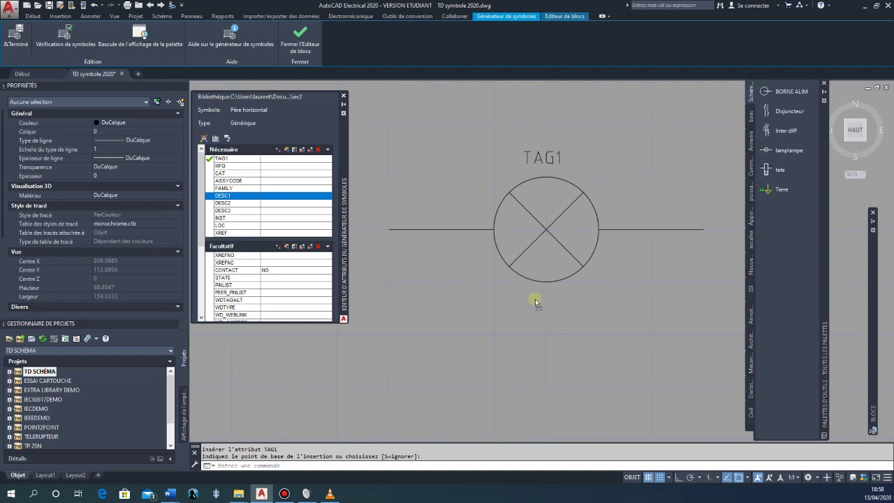
pyautogui.moveTo(535, 298); pyautogui.dragTo(537, 301)
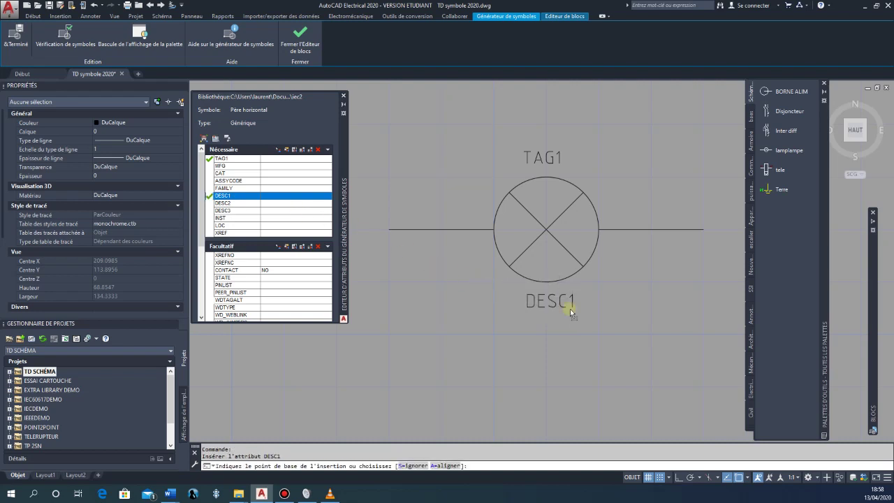
pyautogui.click(570, 312)
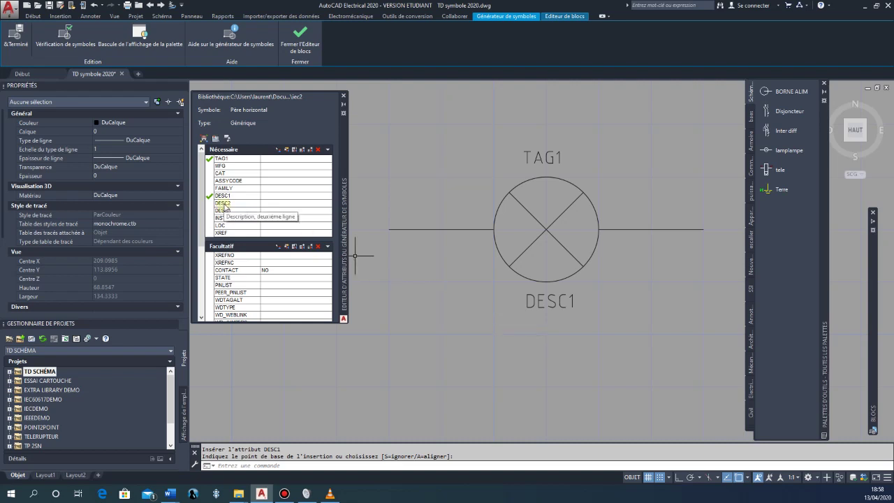
pyautogui.click(223, 203)
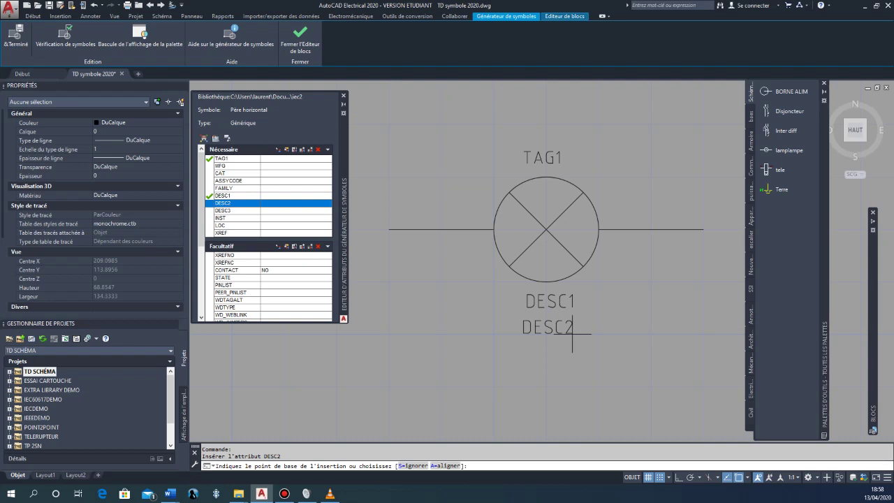
pyautogui.press('F9')
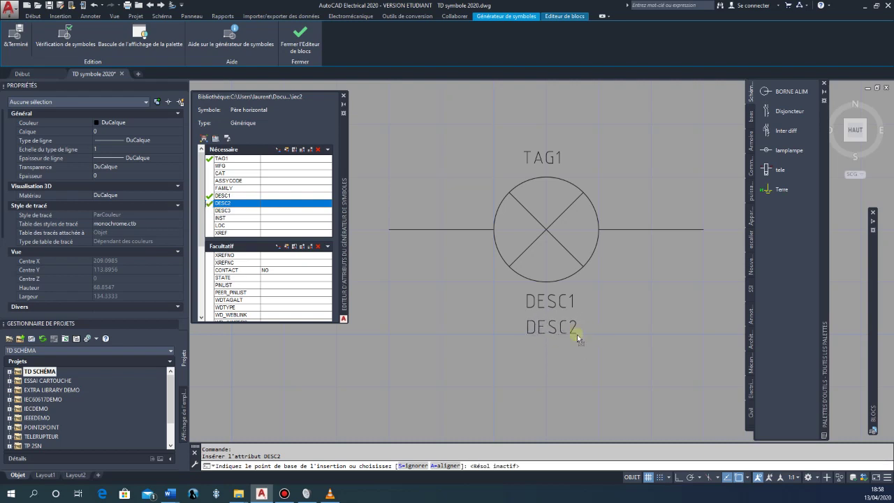
pyautogui.click(576, 334)
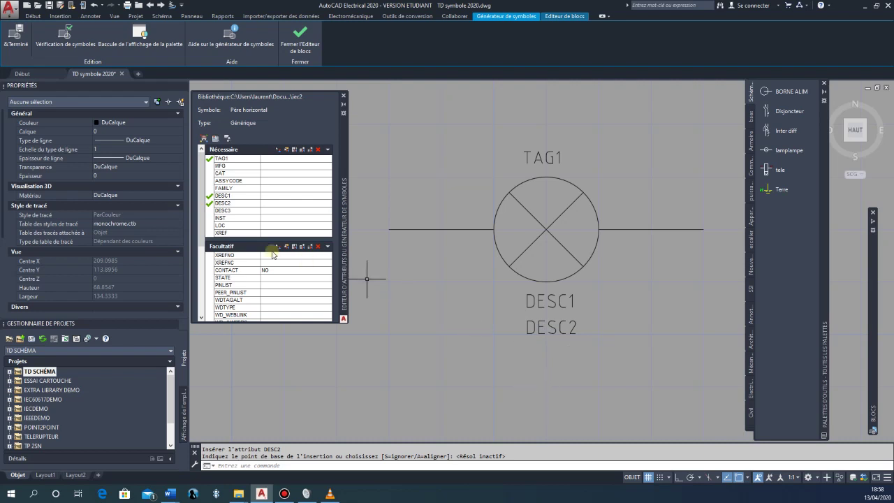
# Place INST at the lamp's lower left with LOC directly below it
pyautogui.click(224, 219)
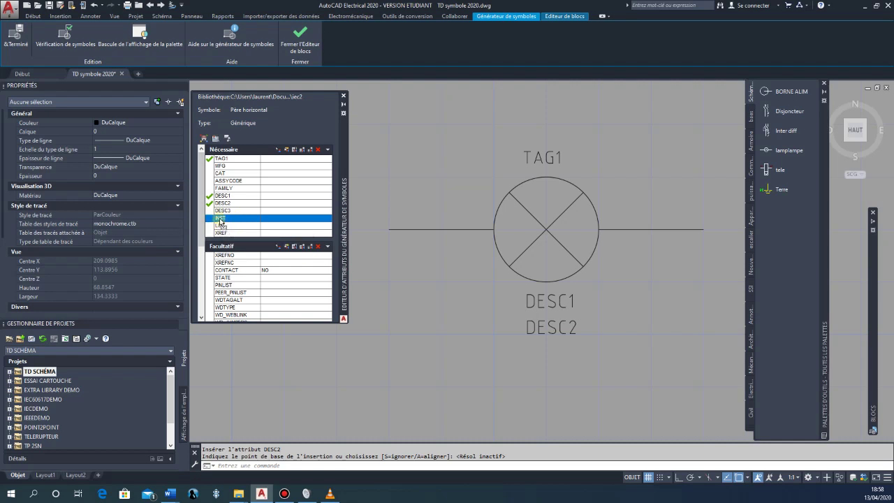
pyautogui.moveTo(220, 222); pyautogui.dragTo(470, 282)
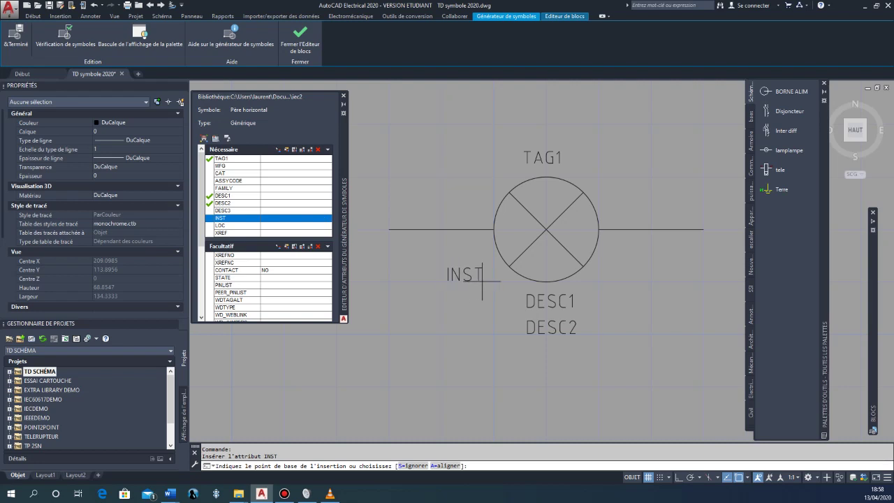
pyautogui.click(482, 282)
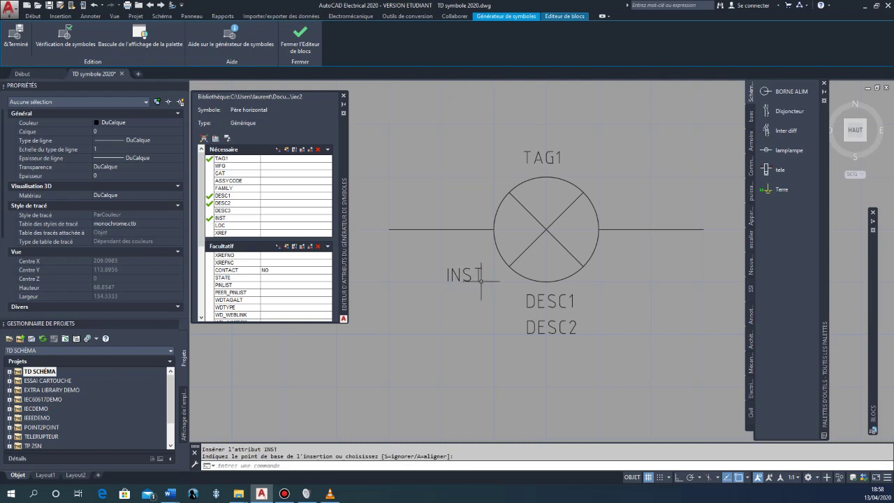
pyautogui.click(221, 225)
pyautogui.moveTo(222, 230); pyautogui.dragTo(468, 310)
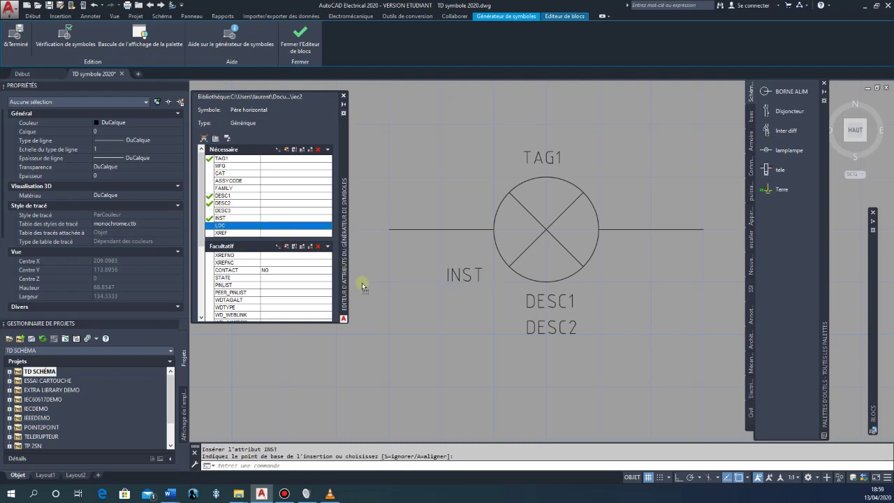
pyautogui.click(477, 302)
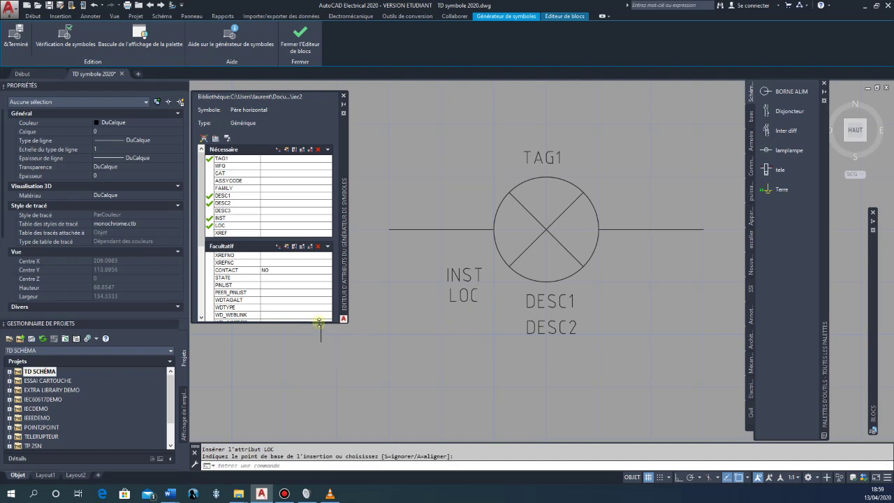
pyautogui.moveTo(319, 322); pyautogui.dragTo(333, 436)
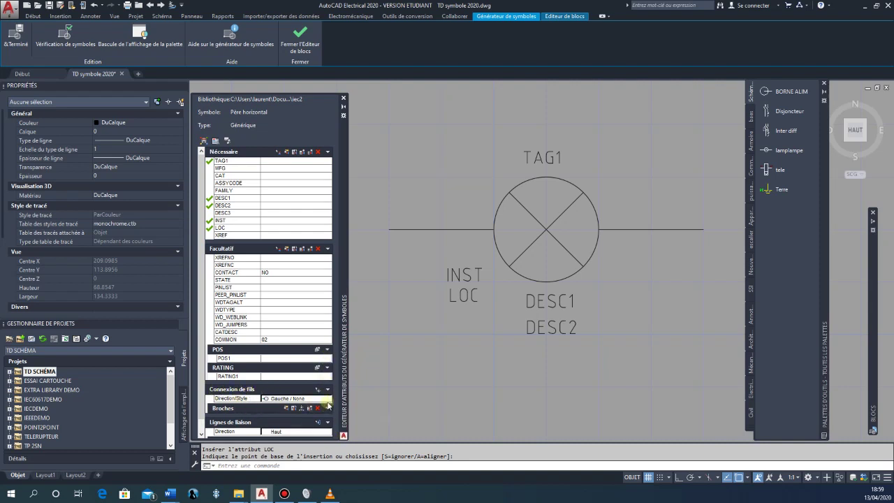
# Make a default left-facing TERM01 connection without X4TERMDESC01 and start placing it
pyautogui.click(327, 398)
pyautogui.click(327, 398)
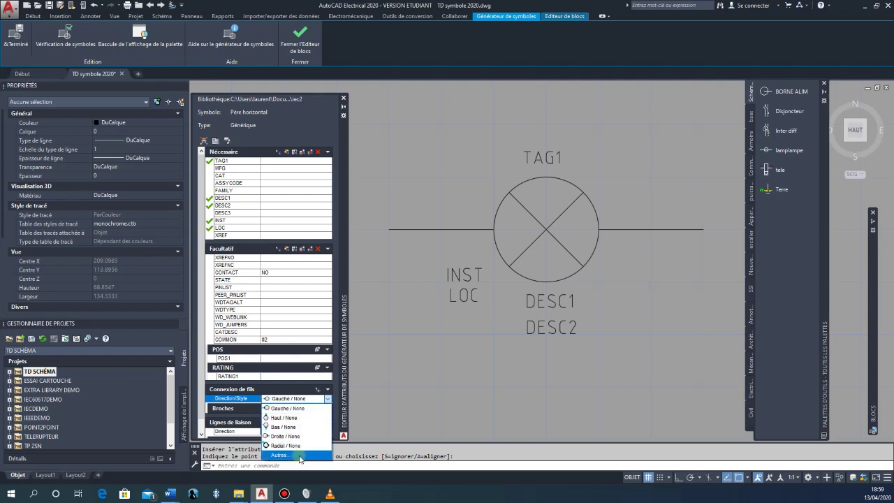
pyautogui.click(301, 456)
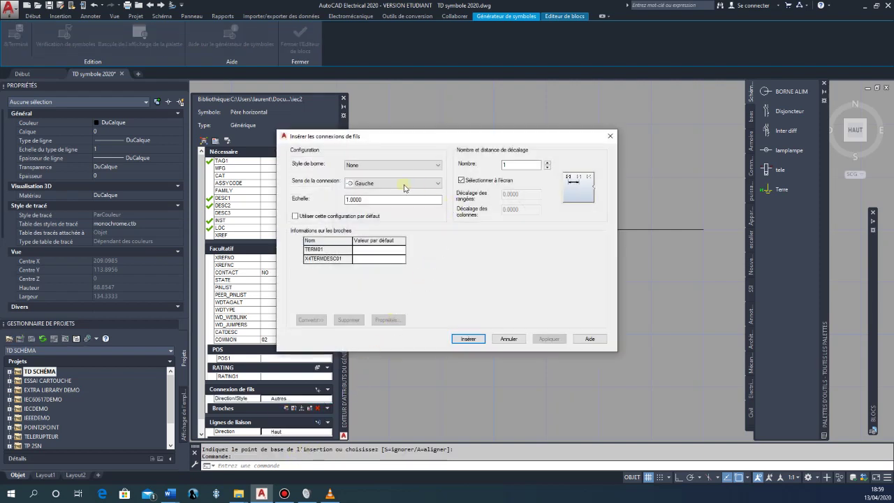
pyautogui.click(427, 166)
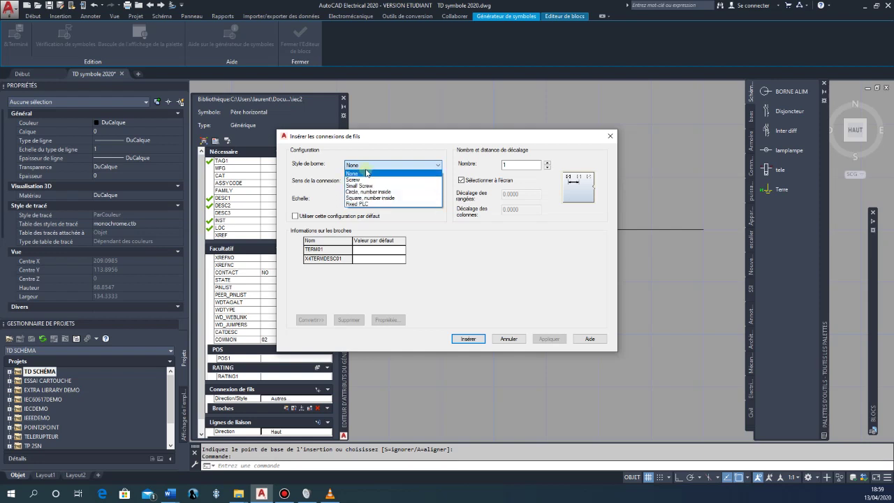
pyautogui.click(364, 173)
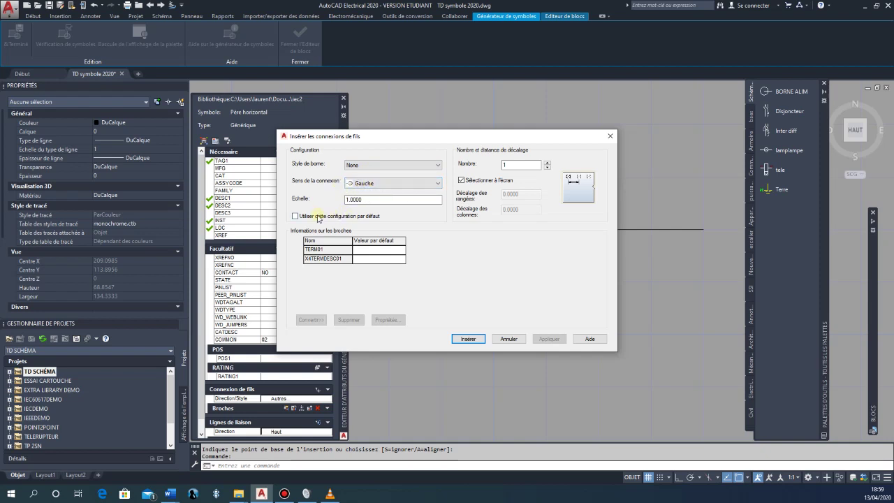
pyautogui.click(319, 216)
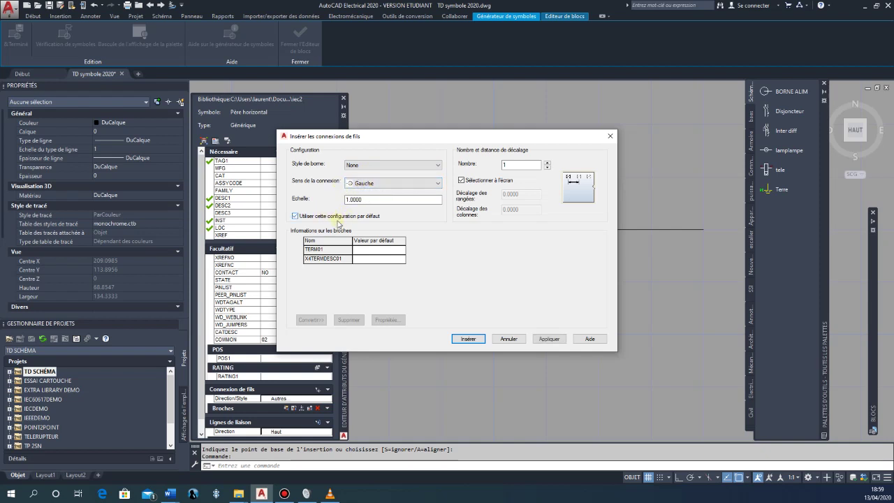
pyautogui.click(329, 260)
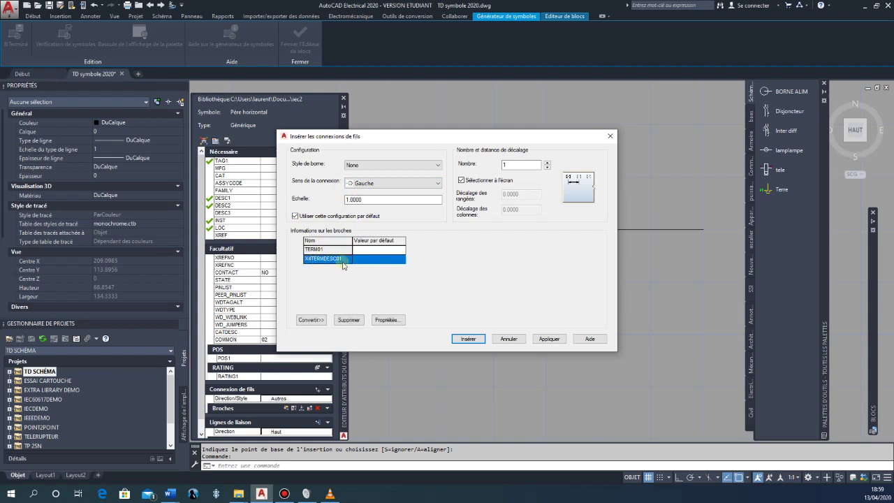
pyautogui.click(349, 319)
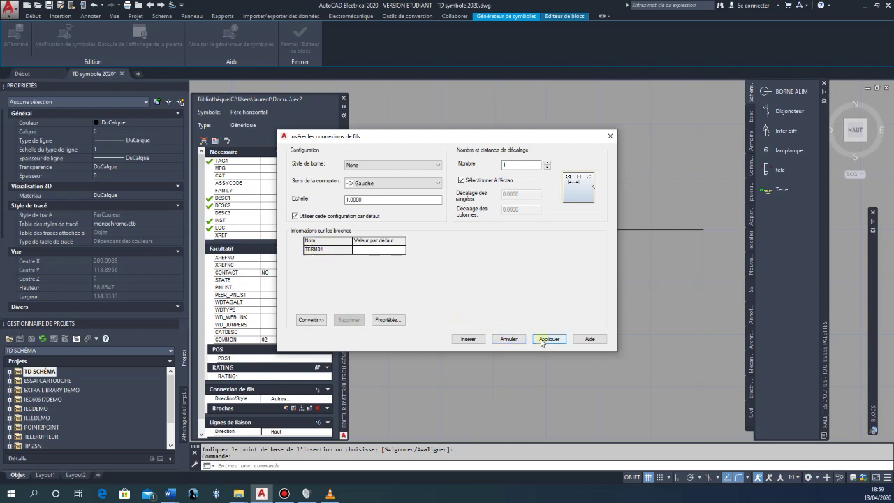
pyautogui.click(468, 339)
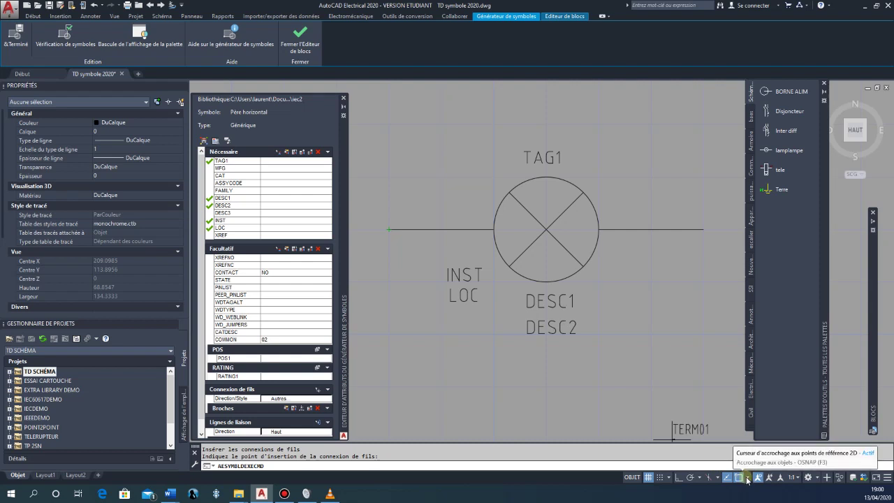
# Place TERM01 at the left lead end and a right-facing TERM02, minus X1TERMDESC02, at the right
pyautogui.click(389, 229)
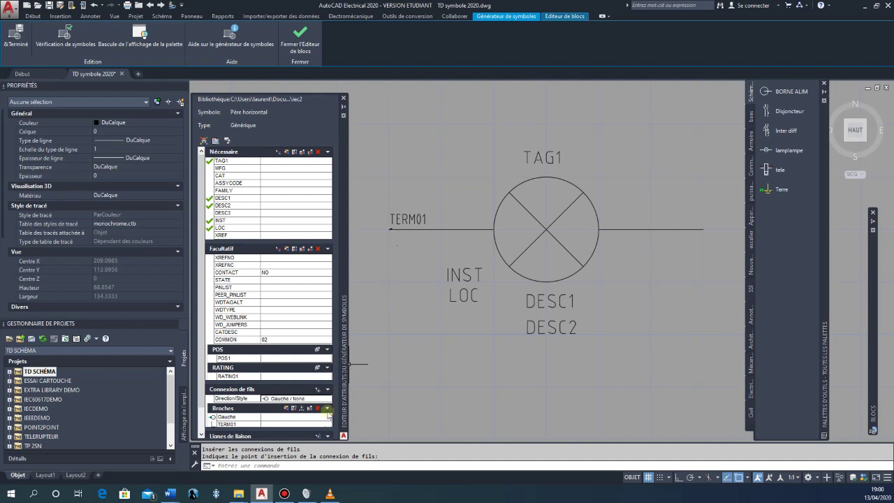
pyautogui.click(327, 399)
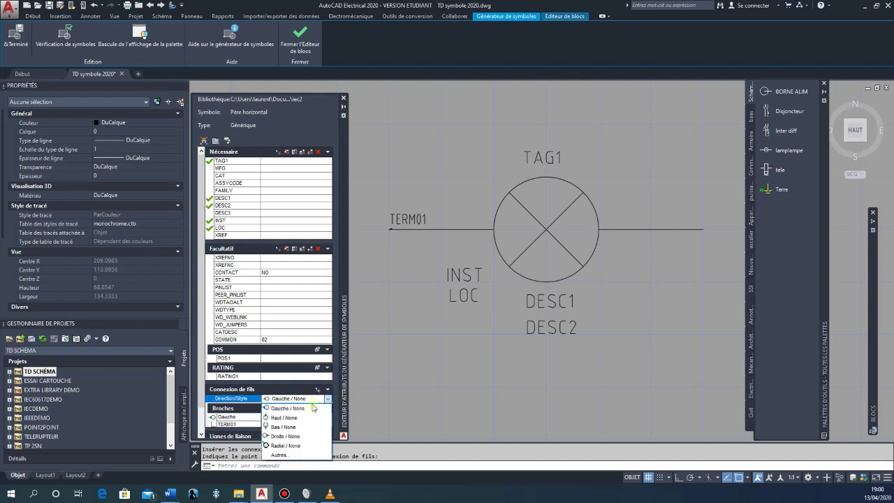
pyautogui.click(291, 456)
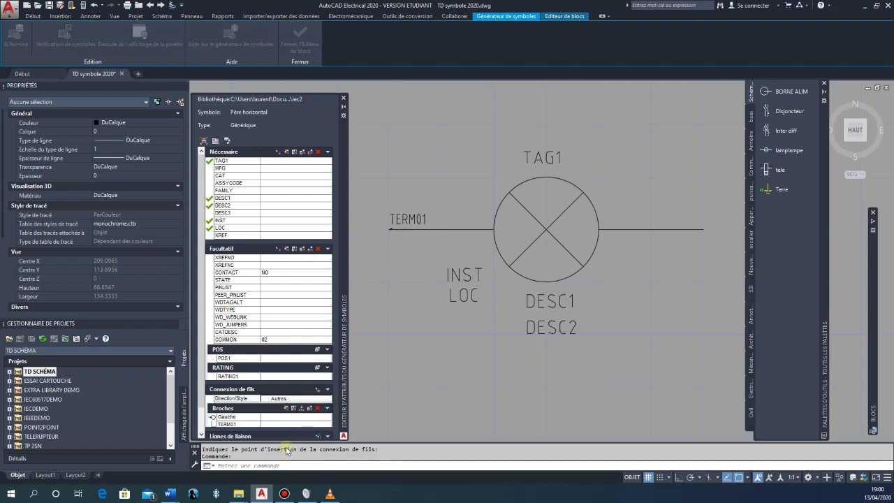
pyautogui.click(395, 182)
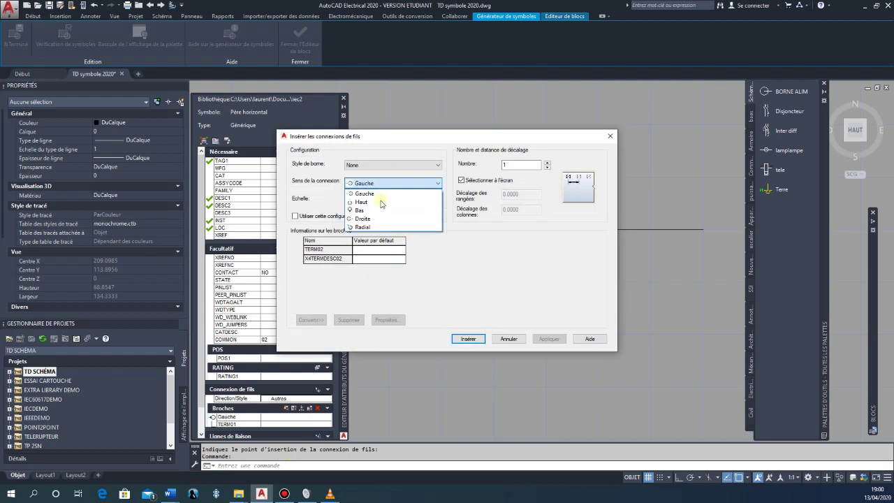
pyautogui.click(372, 219)
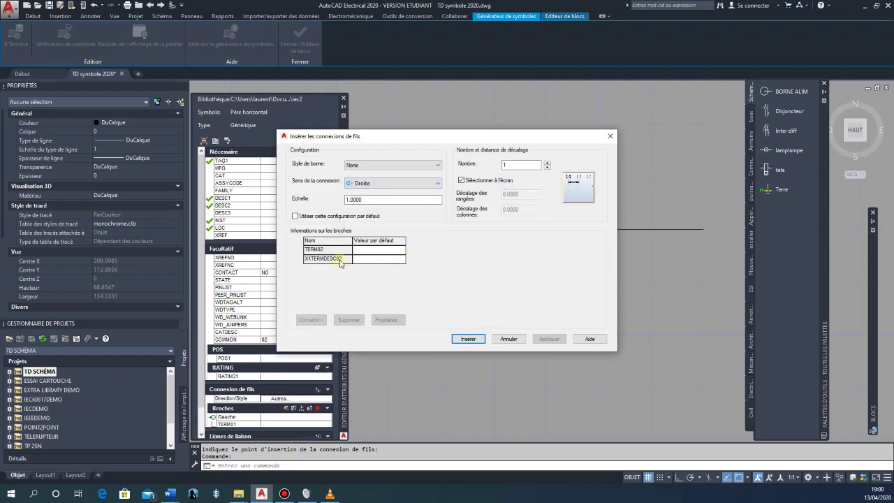
pyautogui.click(341, 259)
pyautogui.click(344, 321)
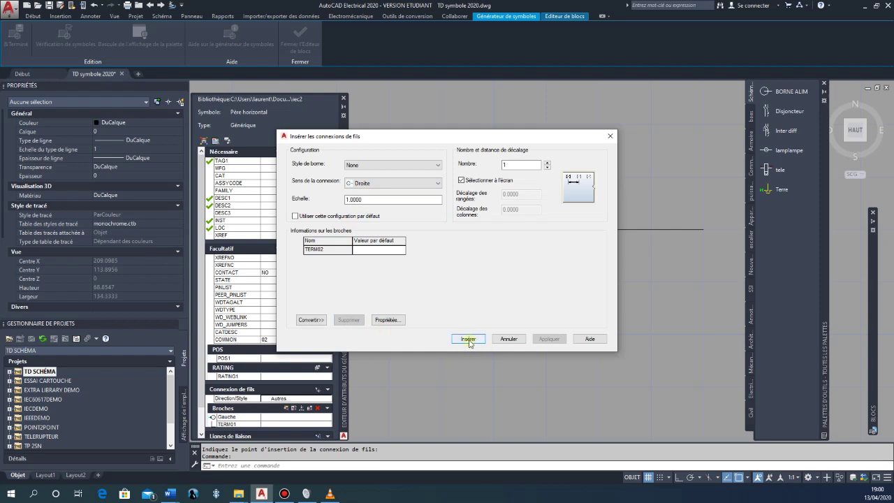
pyautogui.click(467, 339)
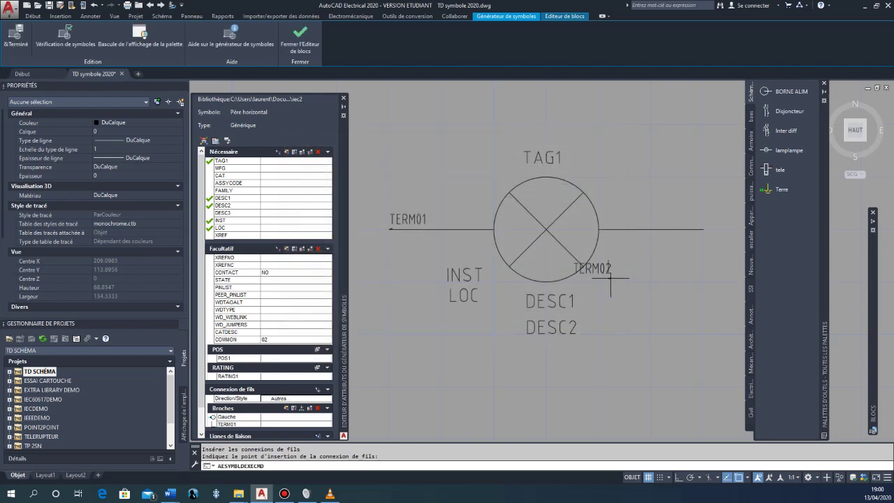
pyautogui.click(704, 229)
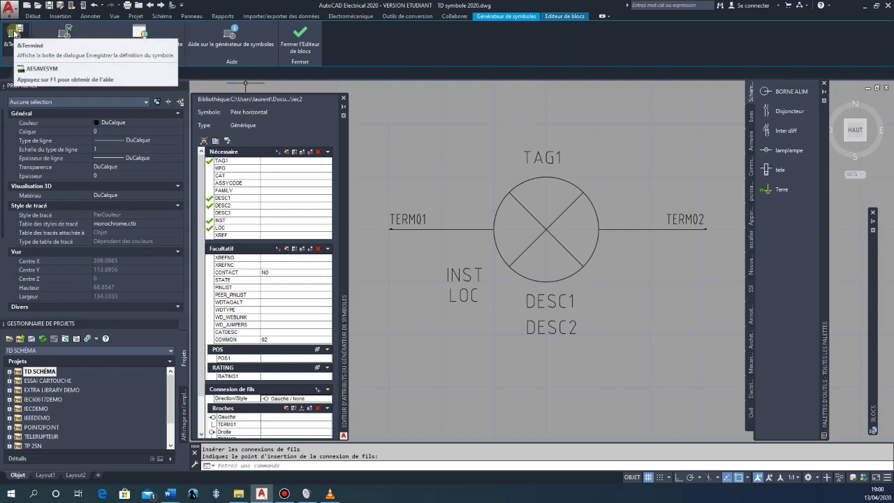
# Save the symbol as Lampe01 with identifier e01, choosing its base point on screen
pyautogui.click(14, 33)
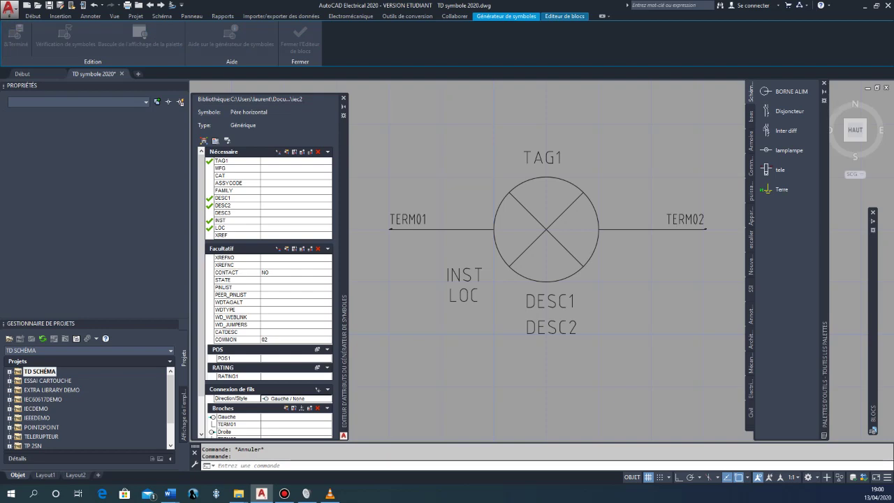
pyautogui.moveTo(161, 143); pyautogui.dragTo(222, 67)
pyautogui.click(154, 211)
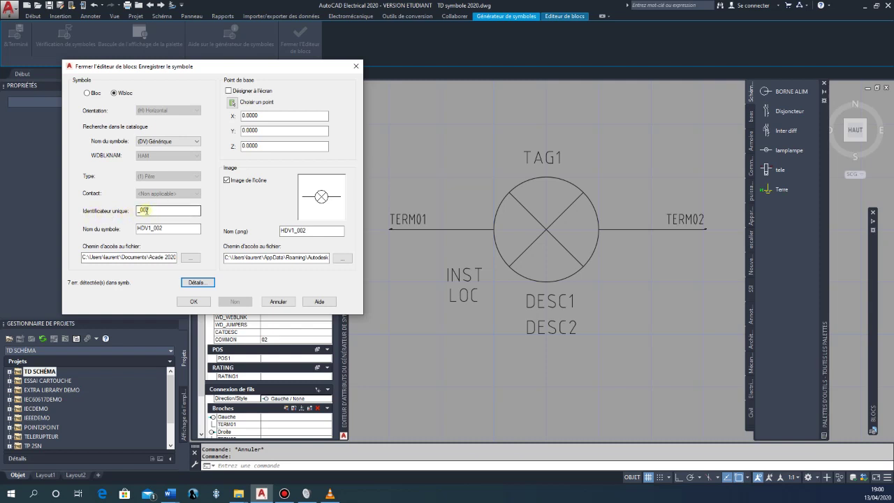
pyautogui.moveTo(167, 228); pyautogui.dragTo(130, 230)
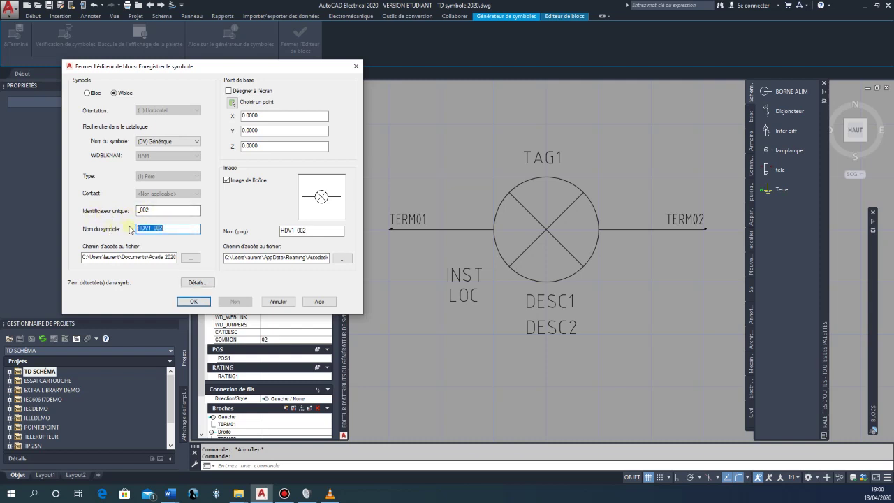
pyautogui.write('Lampe01')
pyautogui.click(173, 208)
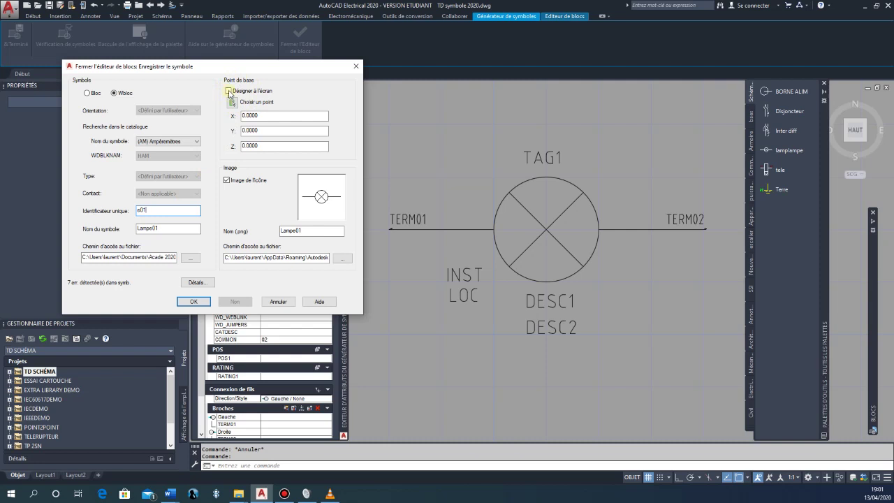
pyautogui.click(229, 90)
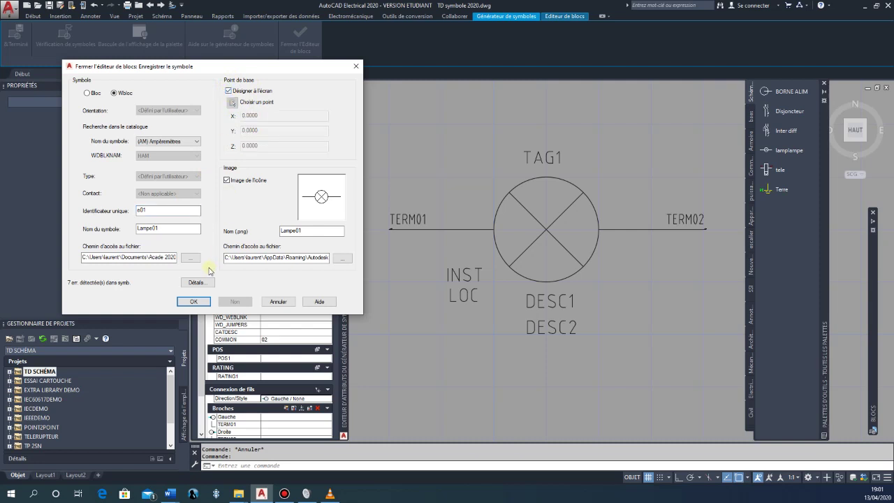
pyautogui.click(194, 301)
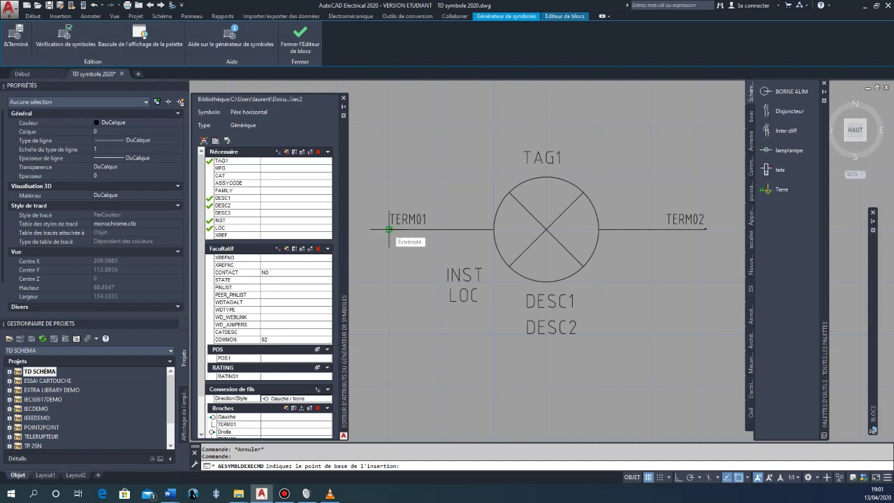
# Set the base point at the TERM01 wire end and insert Lampe01 beside the schematic
pyautogui.click(389, 229)
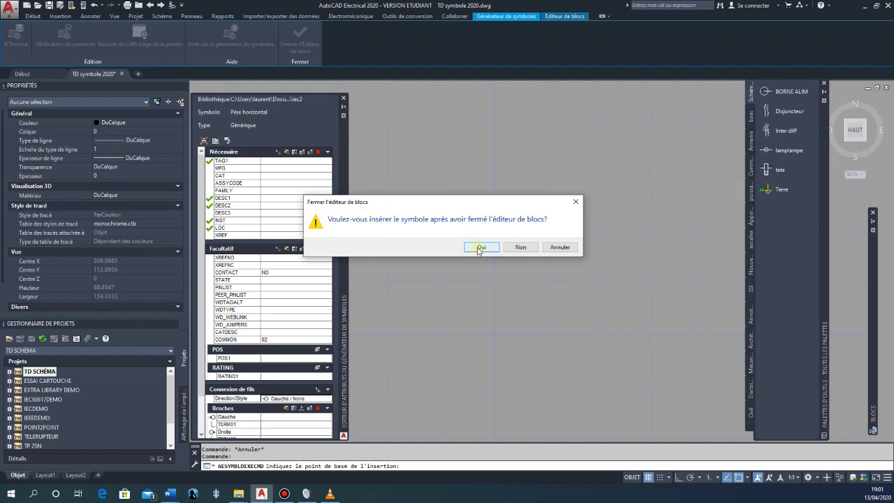
pyautogui.click(480, 248)
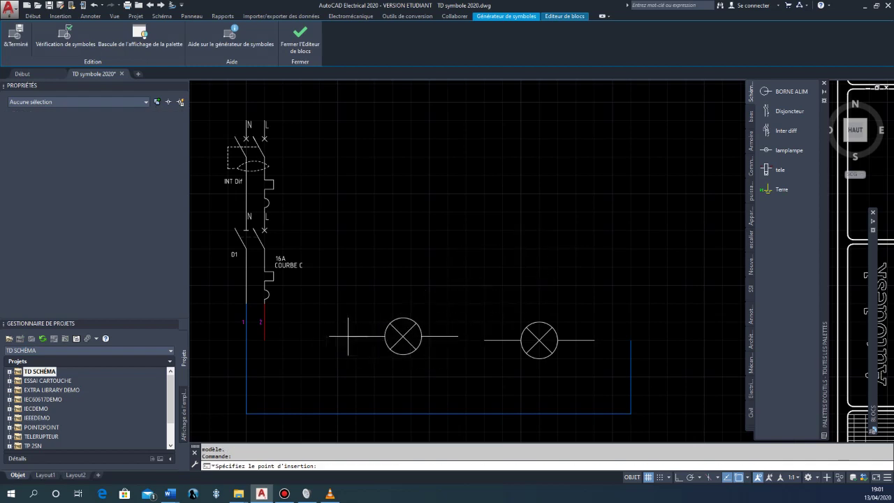
pyautogui.press('F9')
pyautogui.scroll(3, 347, 335)
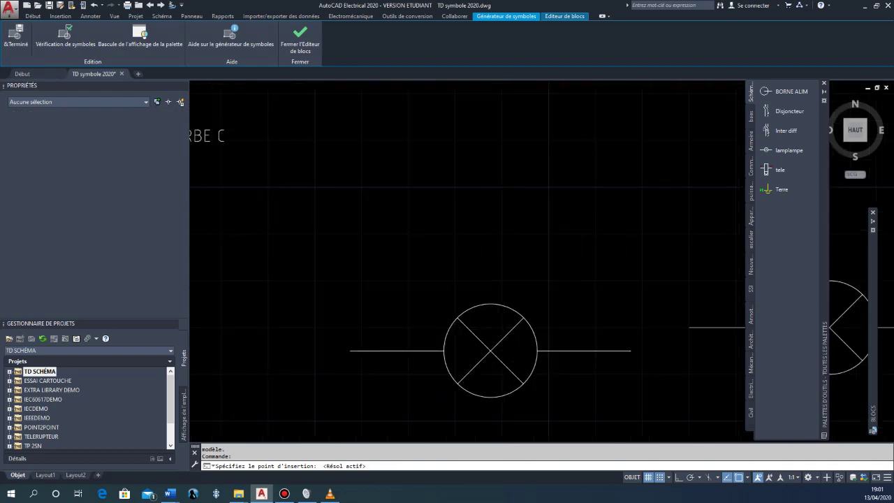
pyautogui.scroll(2, 360, 346)
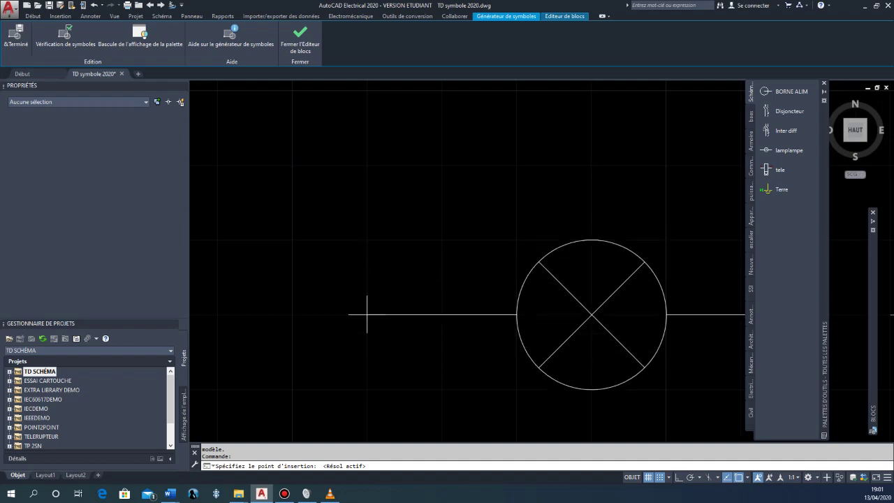
pyautogui.click(367, 315)
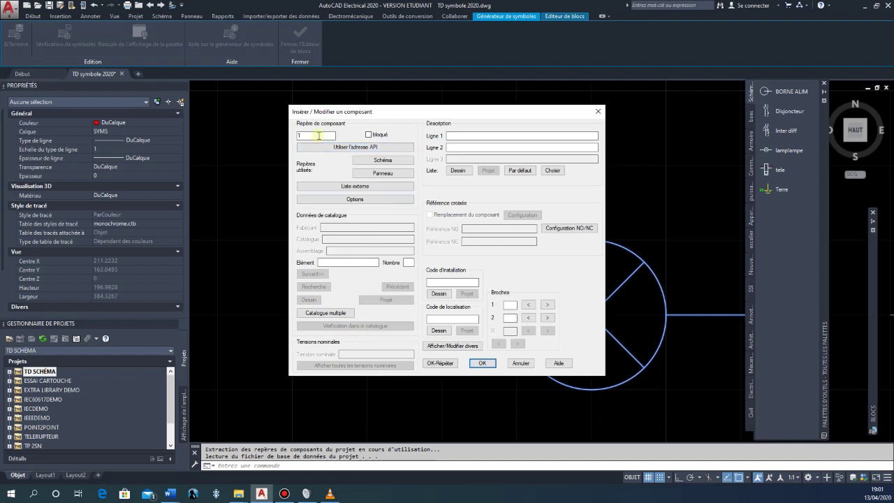
# Tag the lamp L1 with description lines 'LAMPE LED' and '18WATT' and pins 1 and 2
pyautogui.moveTo(319, 135); pyautogui.dragTo(286, 133)
pyautogui.write('L')
pyautogui.click(472, 138)
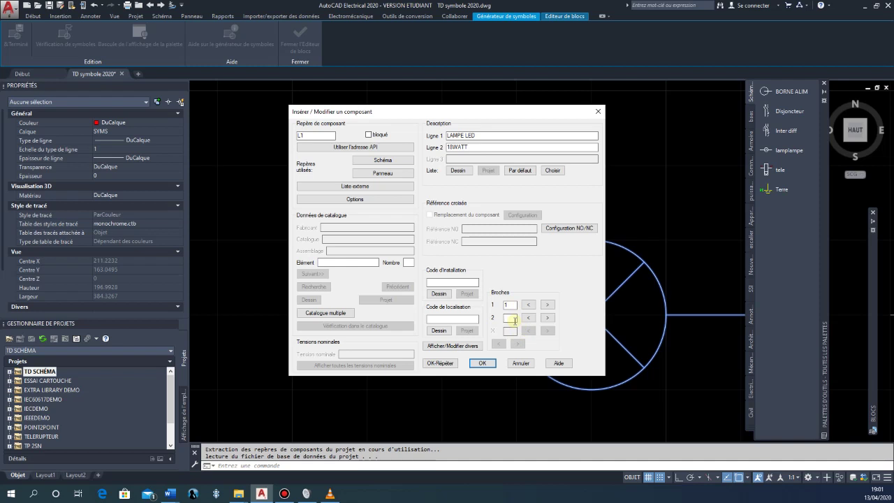
pyautogui.press('Tab')
pyautogui.write('2')
pyautogui.click(449, 281)
pyautogui.click(482, 363)
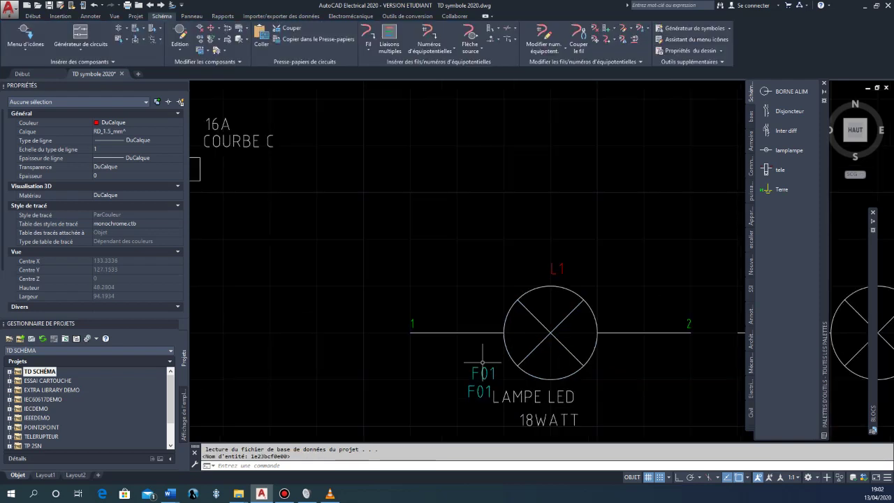